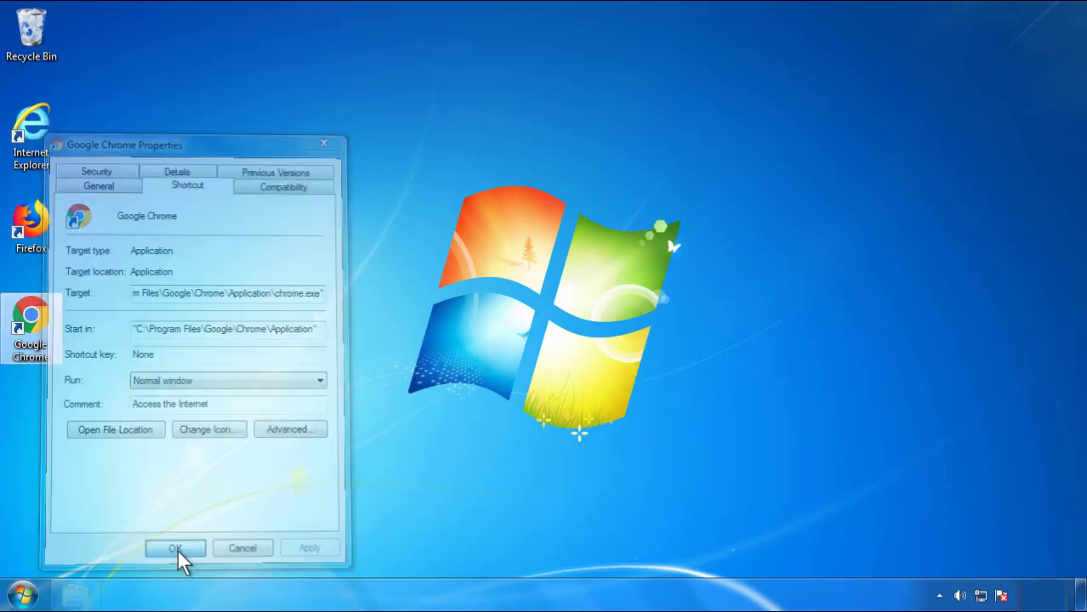
Close the Google Chrome shortcut properties and bring up the Start menu
{"action": "left_click", "coordinate": [22, 595]}
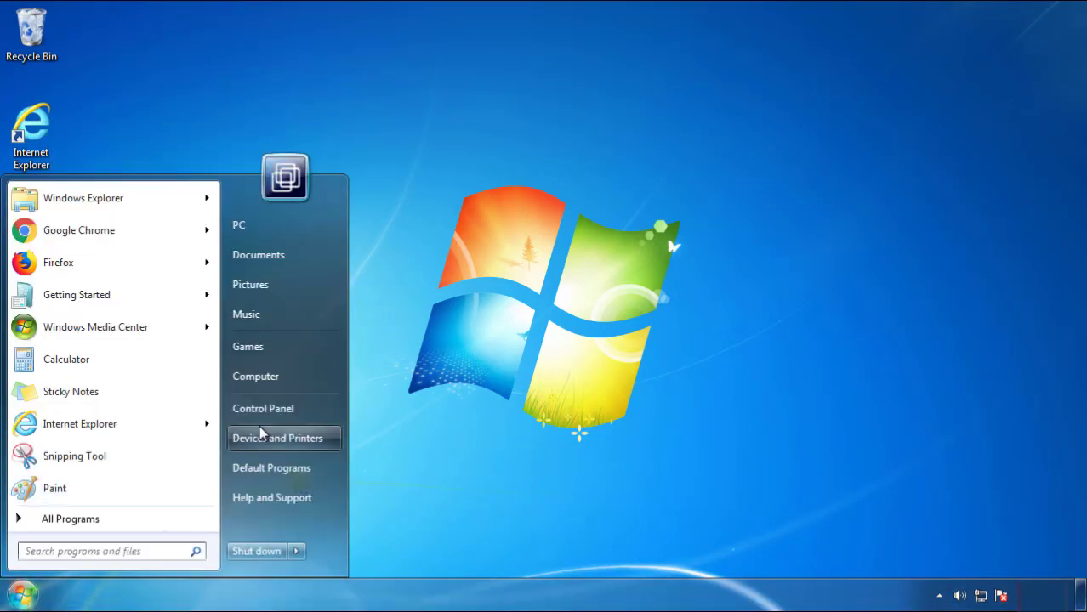
Open Control Panel's installed programs list sorted by install date, newest first
{"action": "left_click", "coordinate": [272, 403]}
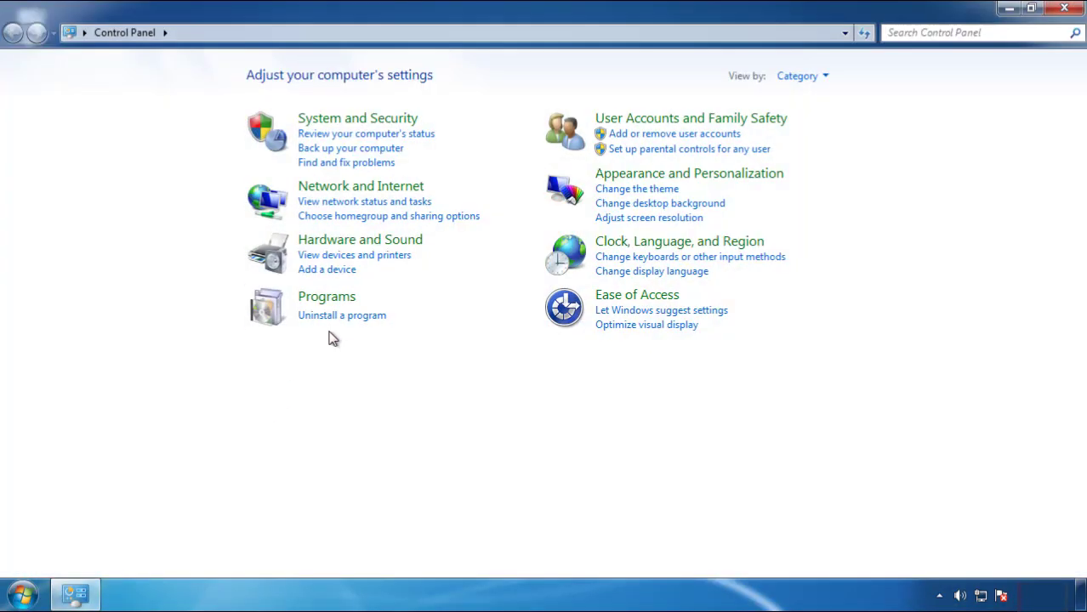
{"action": "left_click", "coordinate": [338, 317]}
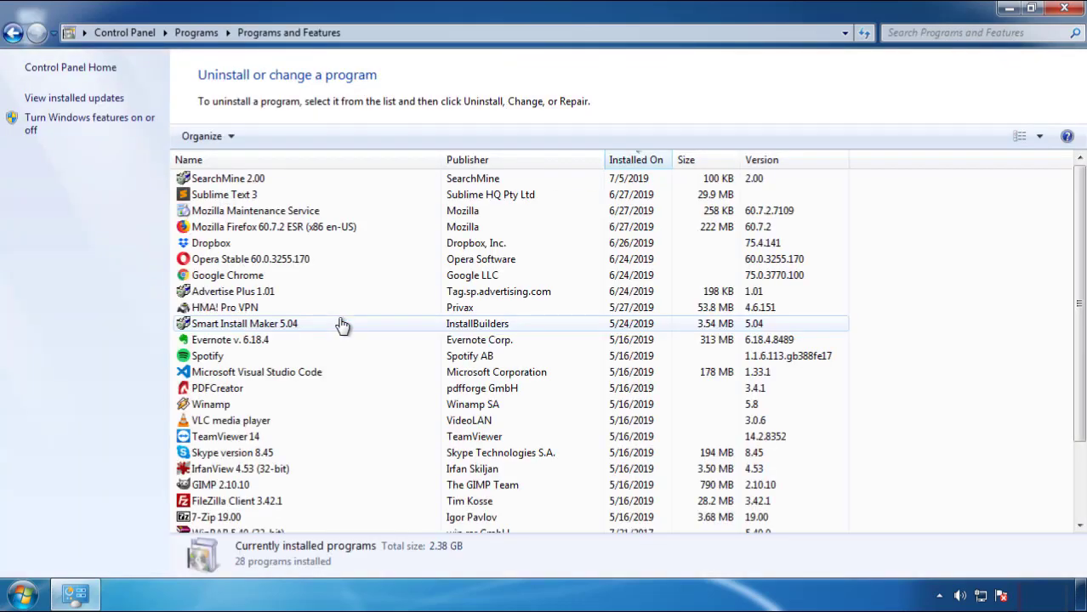
{"action": "left_click", "coordinate": [637, 162]}
{"action": "left_click", "coordinate": [630, 162]}
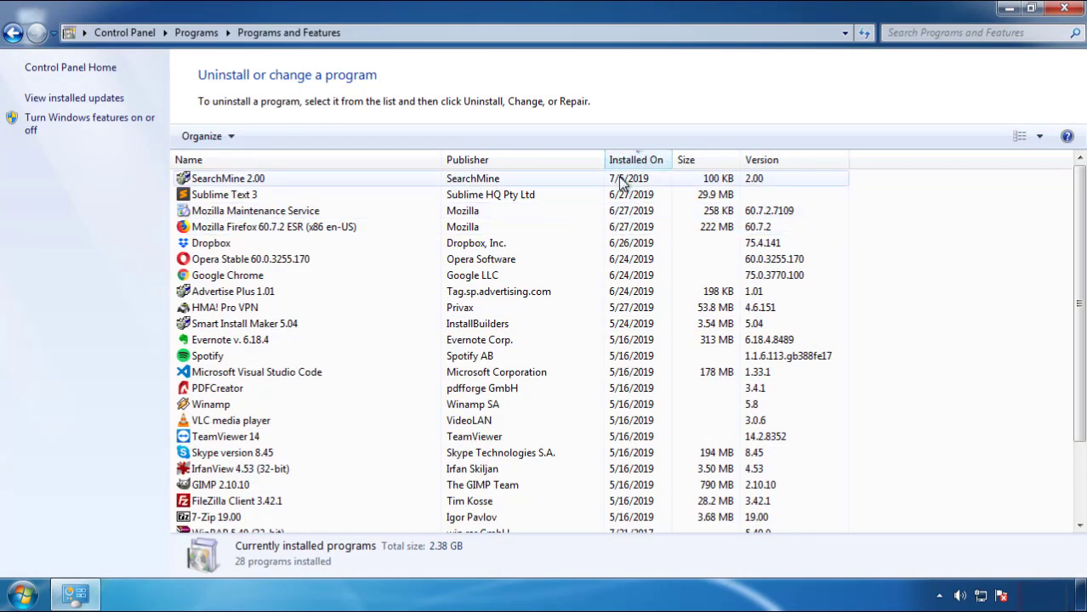
Uninstall SearchMine 2.00 through its wizard and close the Control Panel window
{"action": "left_click", "coordinate": [228, 182]}
{"action": "left_click", "coordinate": [272, 138]}
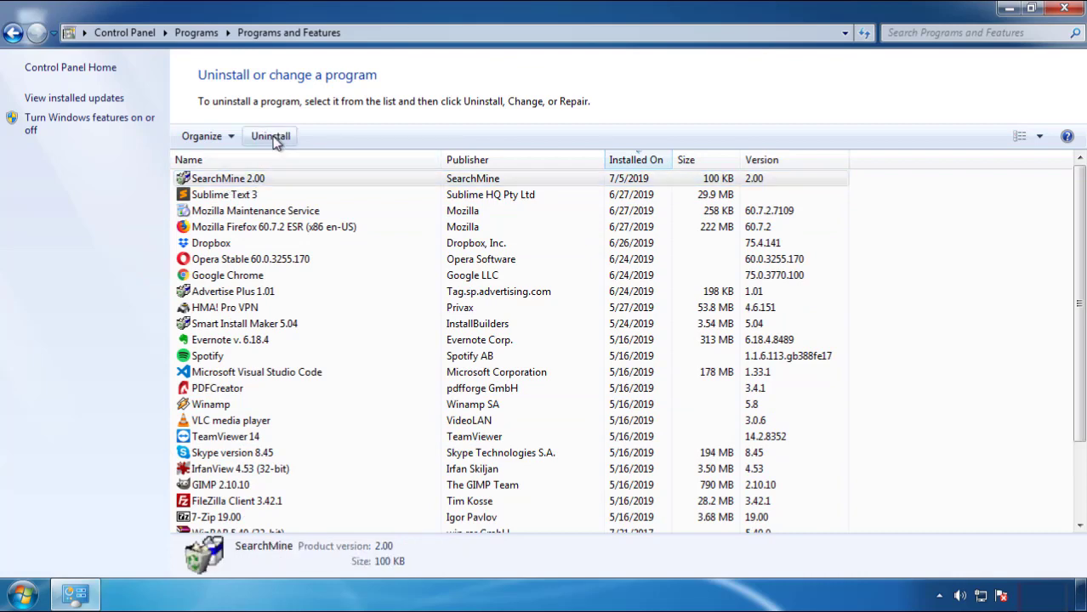
{"action": "left_click", "coordinate": [630, 448]}
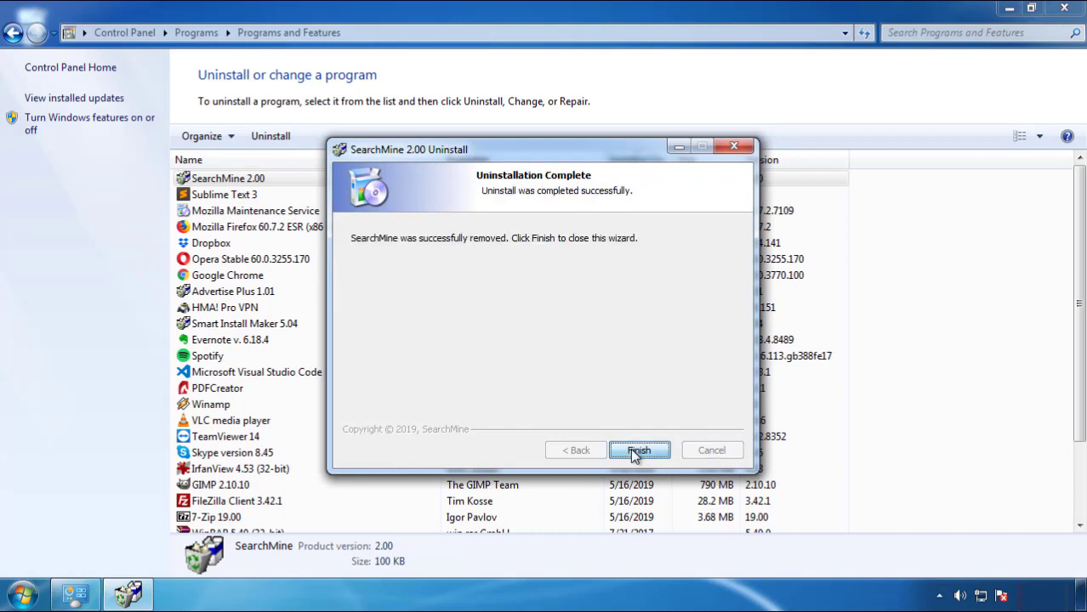
{"action": "left_click", "coordinate": [631, 448]}
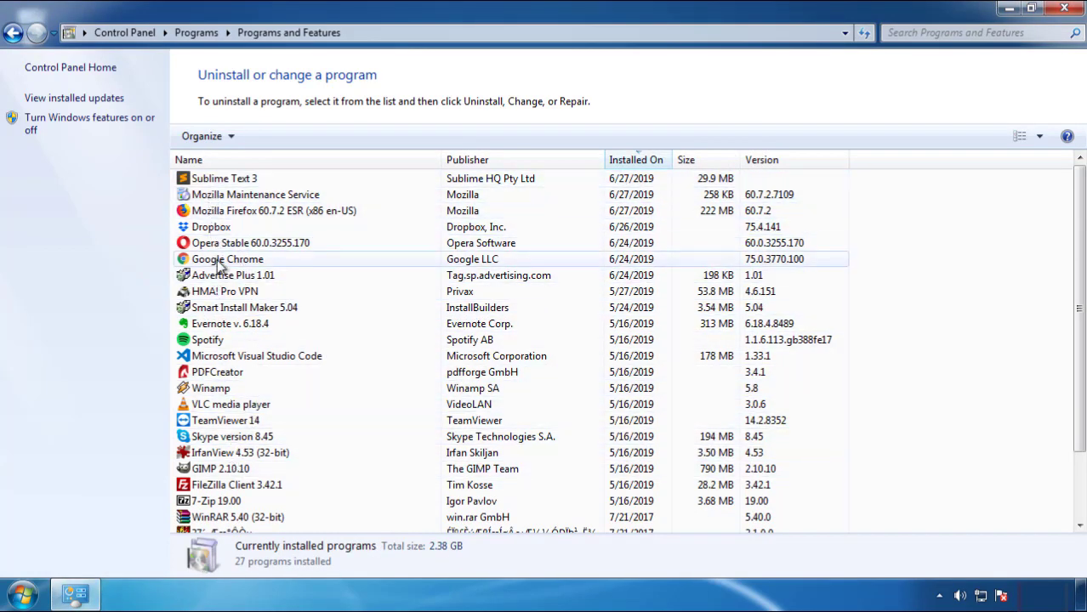
{"action": "left_click", "coordinate": [1065, 10]}
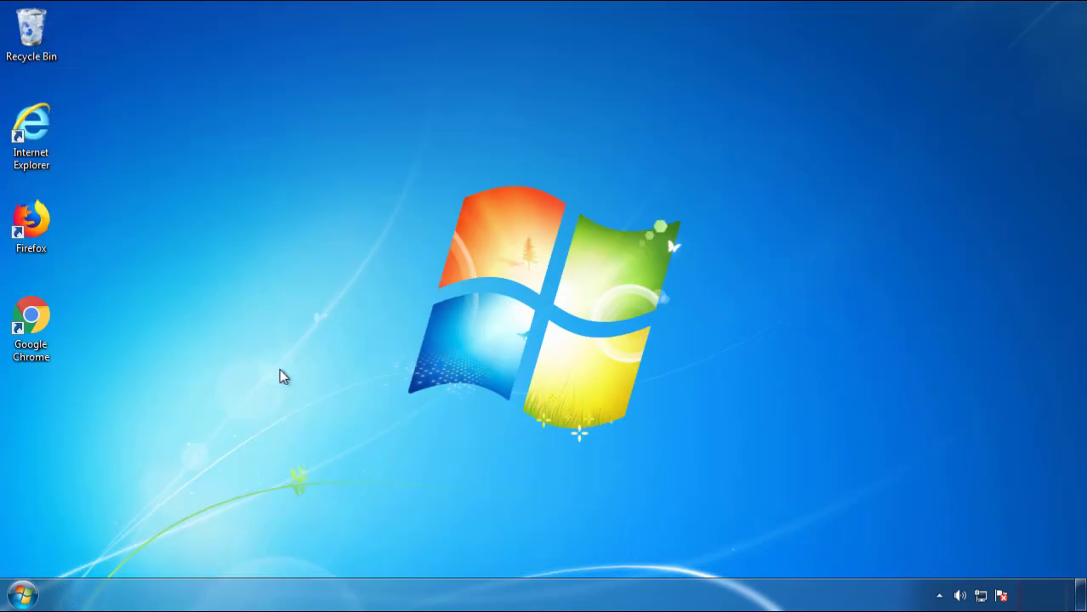
Restart Windows and choose Safe Mode from the Advanced Boot Options menu
{"action": "left_click", "coordinate": [21, 597]}
{"action": "left_click", "coordinate": [294, 553]}
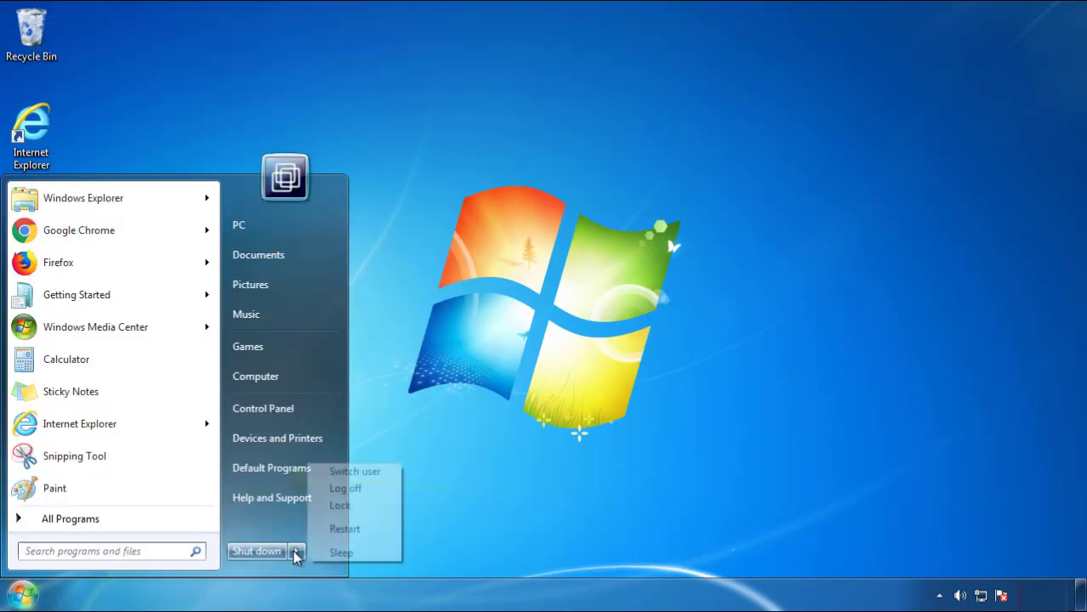
{"action": "left_click", "coordinate": [568, 464]}
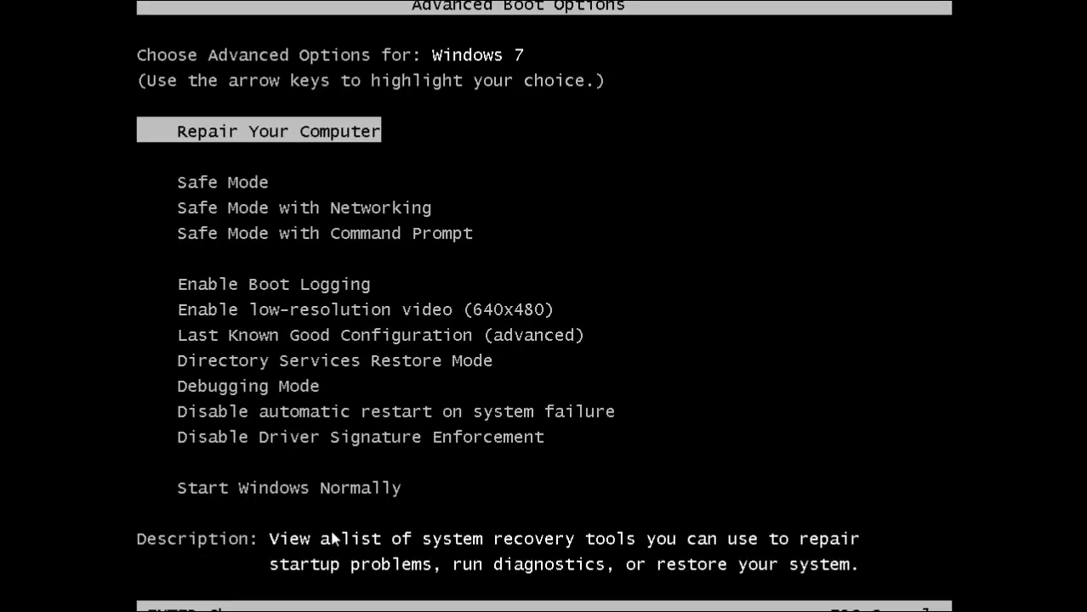
{"action": "key", "text": "Down"}
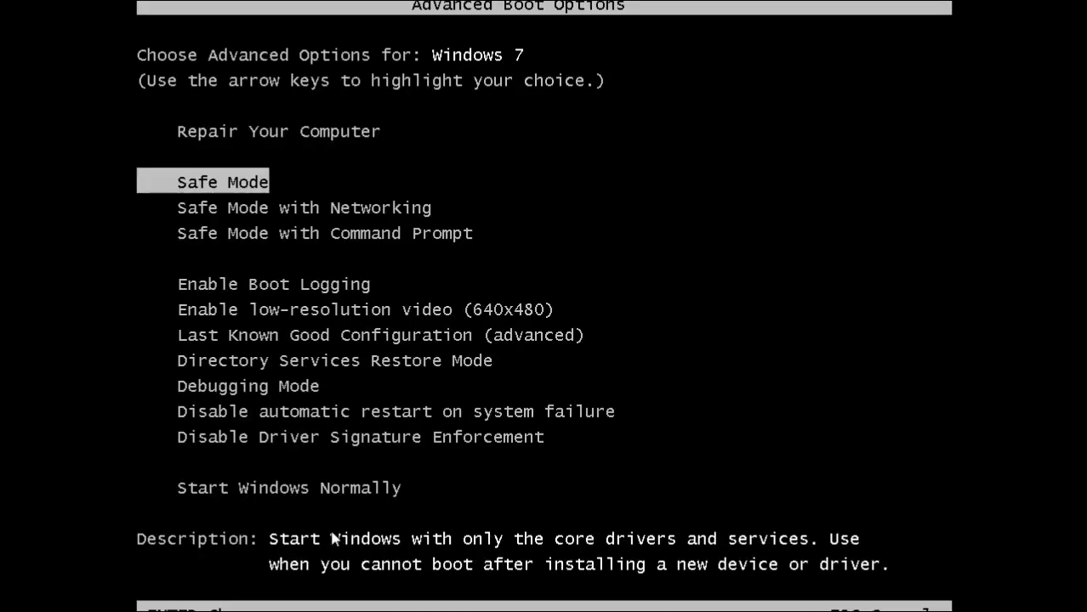
{"action": "key", "text": "Return"}
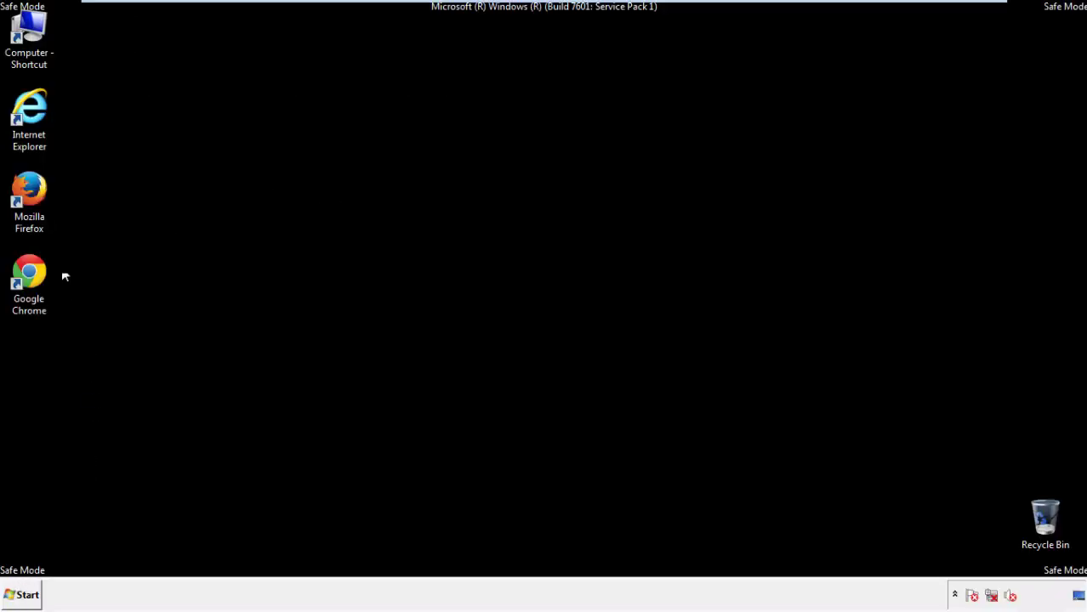
Launch Firefox, decline the default-browser prompt, and keep the menu bar visible
{"action": "double_click", "coordinate": [39, 198]}
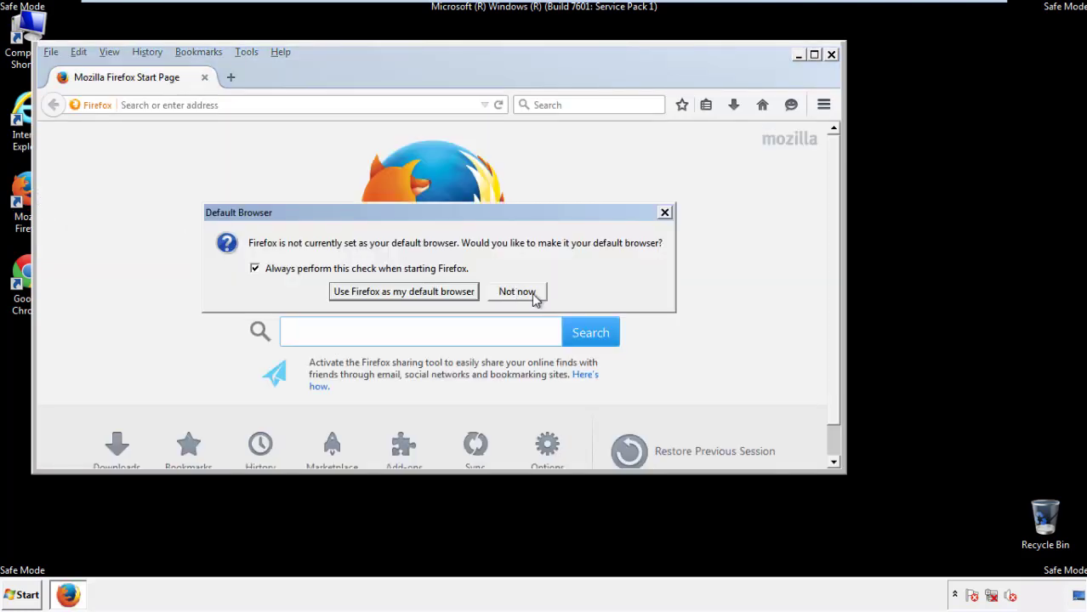
{"action": "left_click", "coordinate": [531, 292]}
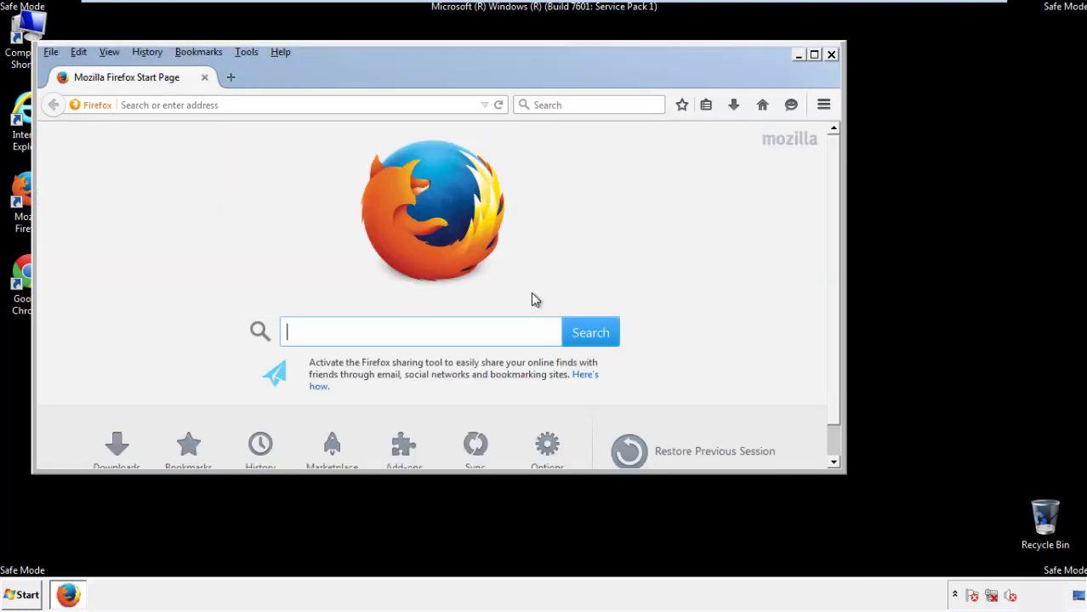
{"action": "right_click", "coordinate": [334, 75]}
{"action": "left_click", "coordinate": [364, 128]}
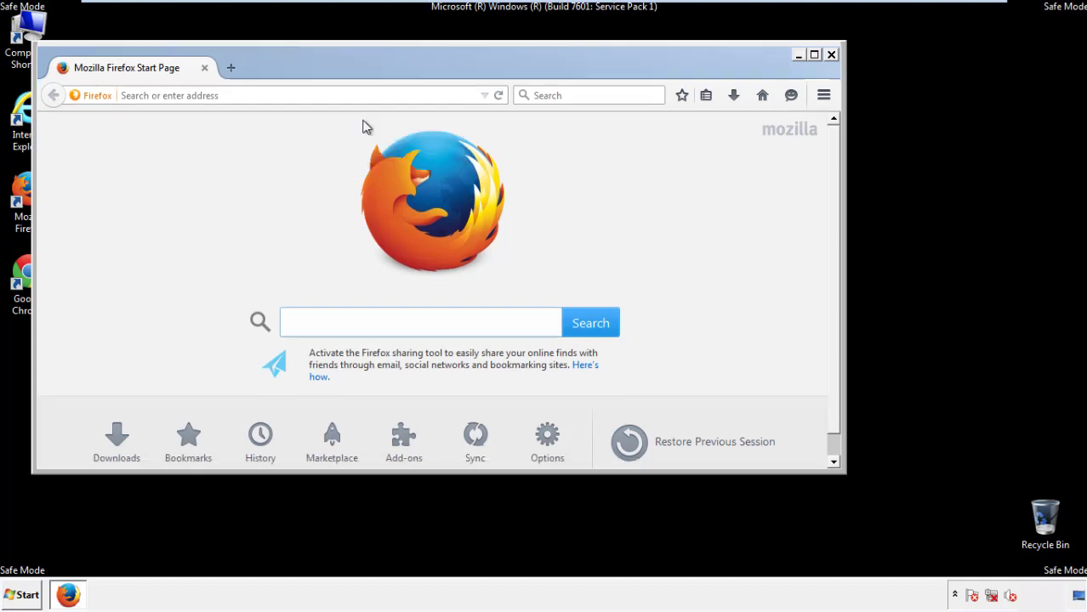
{"action": "right_click", "coordinate": [345, 73]}
{"action": "left_click", "coordinate": [357, 133]}
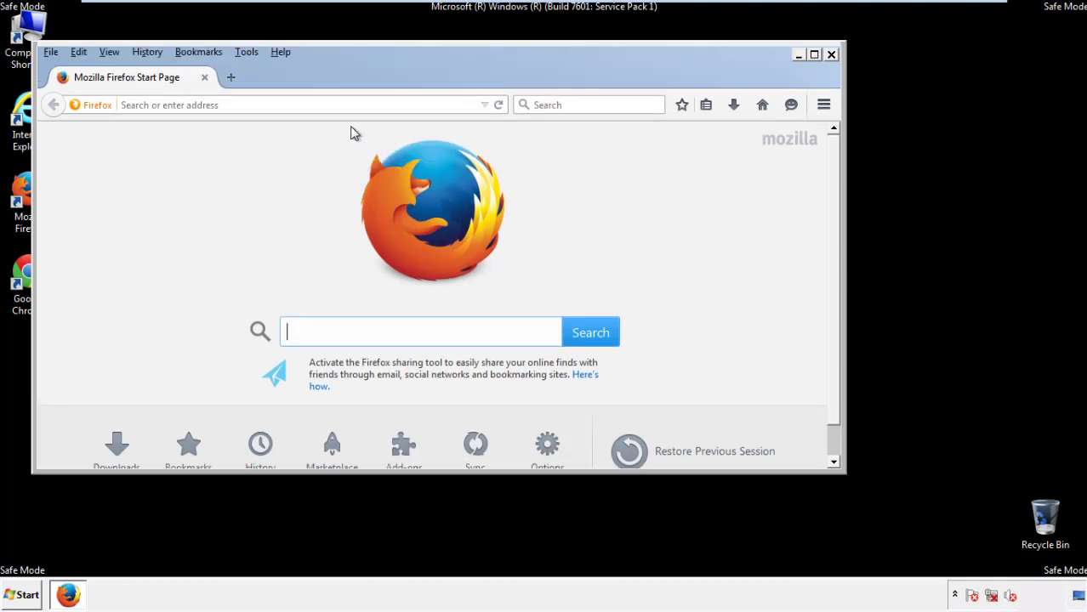
Clear Firefox's recent history for Everything, keeping all data types ticked, including offline data and site preferences
{"action": "left_click", "coordinate": [148, 52]}
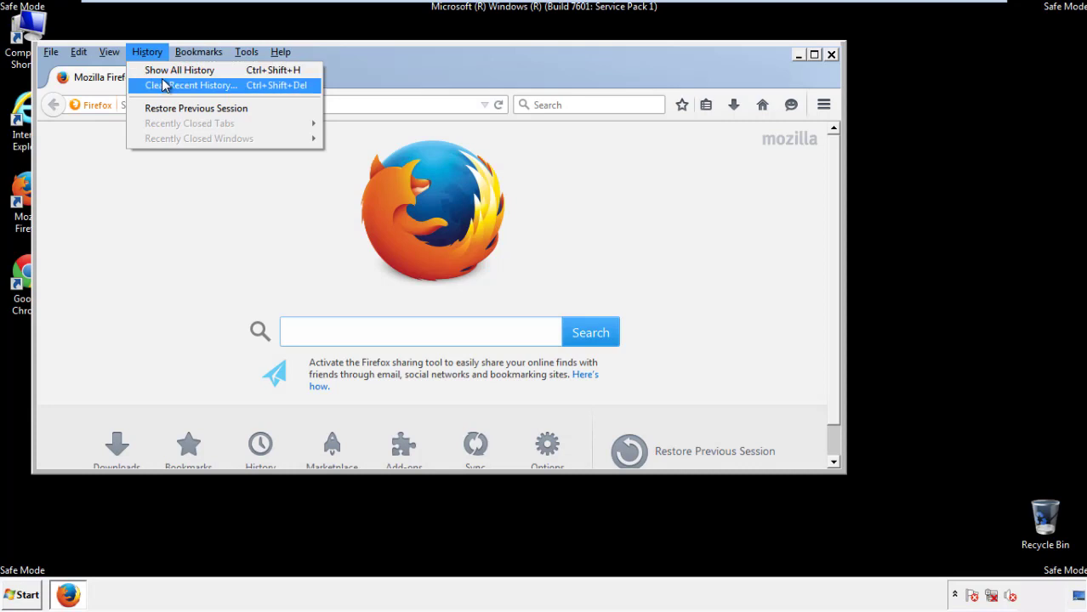
{"action": "left_click", "coordinate": [164, 85]}
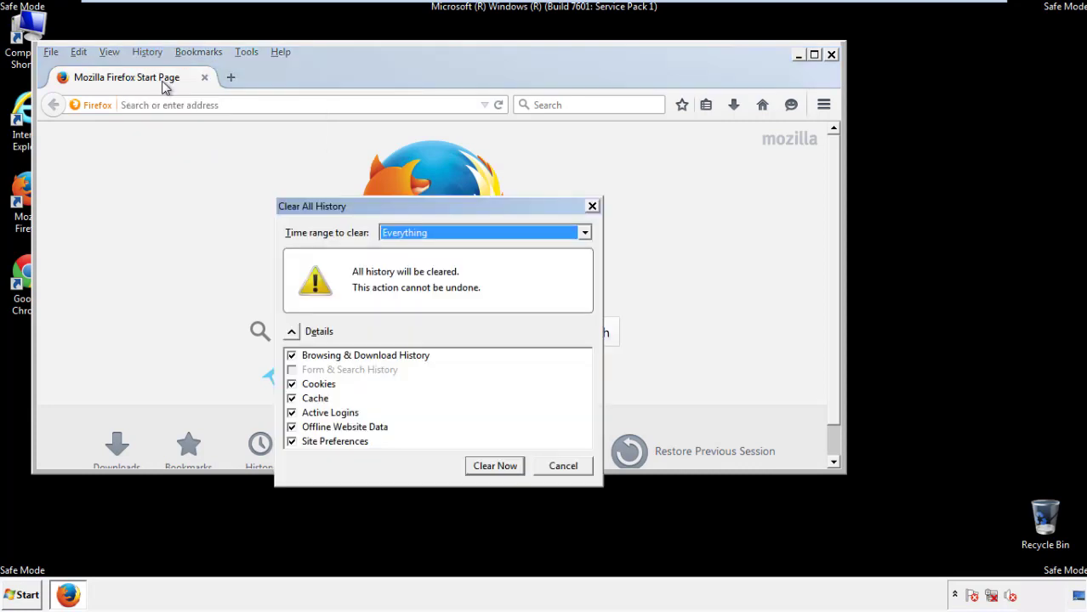
{"action": "left_click", "coordinate": [400, 235]}
{"action": "left_click", "coordinate": [407, 320]}
{"action": "left_click", "coordinate": [291, 427]}
{"action": "left_click", "coordinate": [292, 427]}
{"action": "left_click", "coordinate": [292, 443]}
{"action": "left_click", "coordinate": [291, 443]}
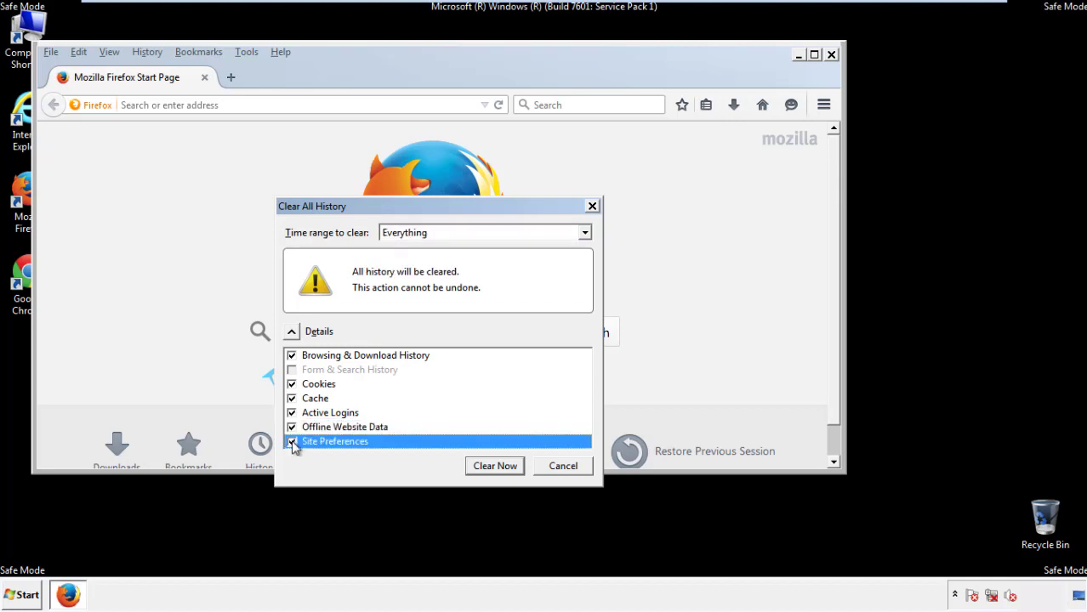
{"action": "left_click", "coordinate": [494, 469]}
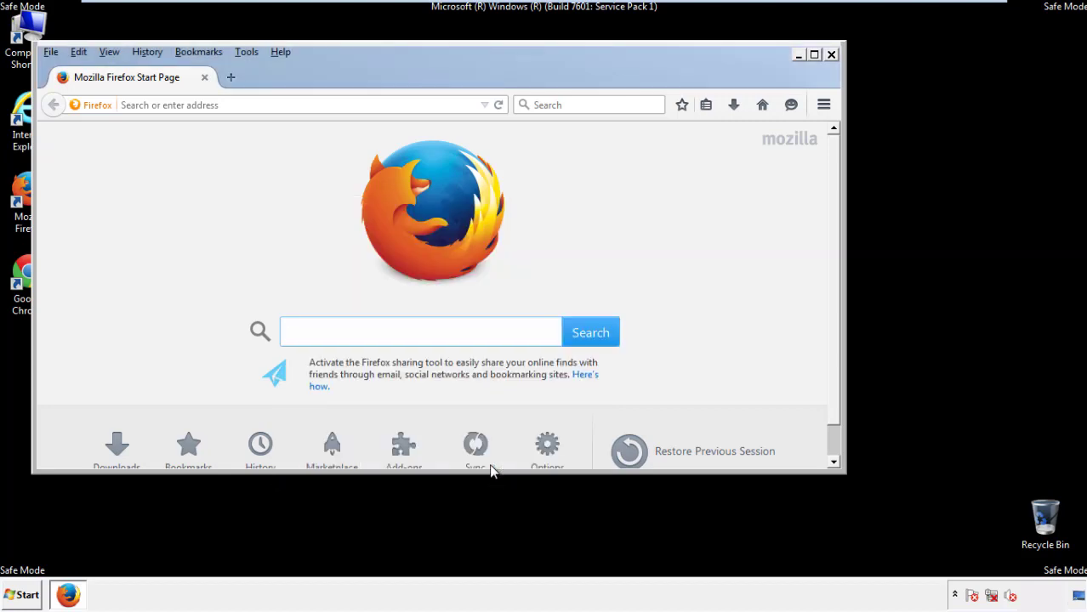
Refresh Firefox from Troubleshooting Information, finish the import, decline default browser, and close Firefox
{"action": "left_click", "coordinate": [280, 52]}
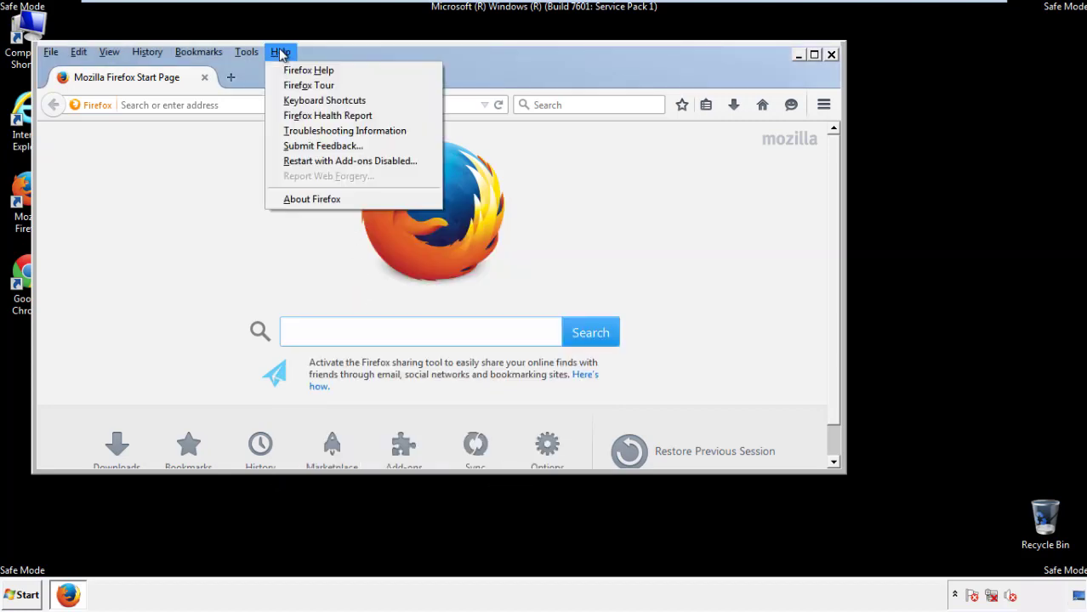
{"action": "left_click", "coordinate": [314, 131]}
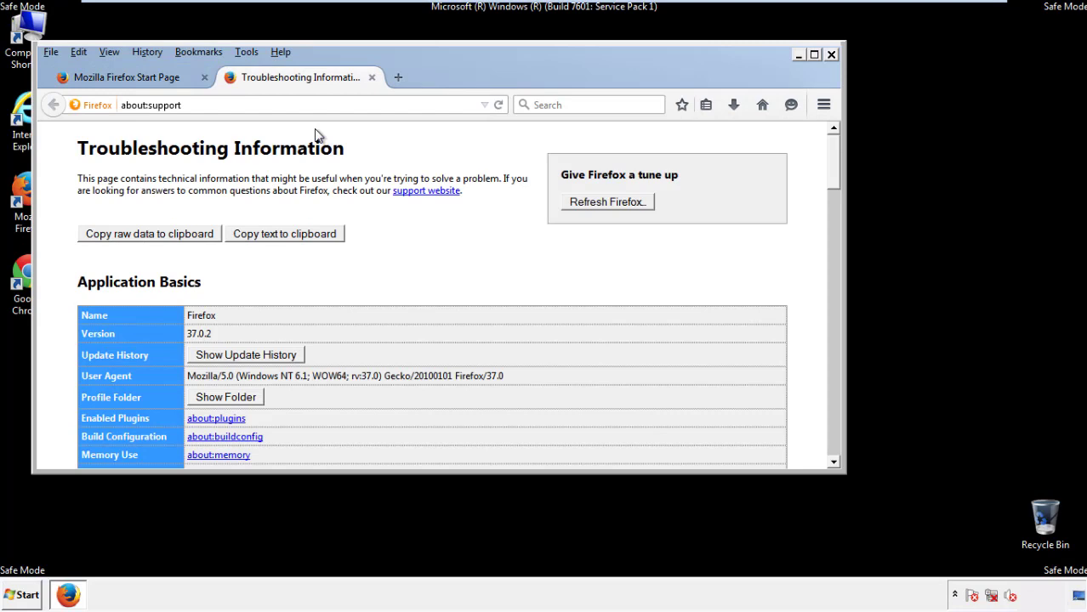
{"action": "left_click", "coordinate": [631, 207]}
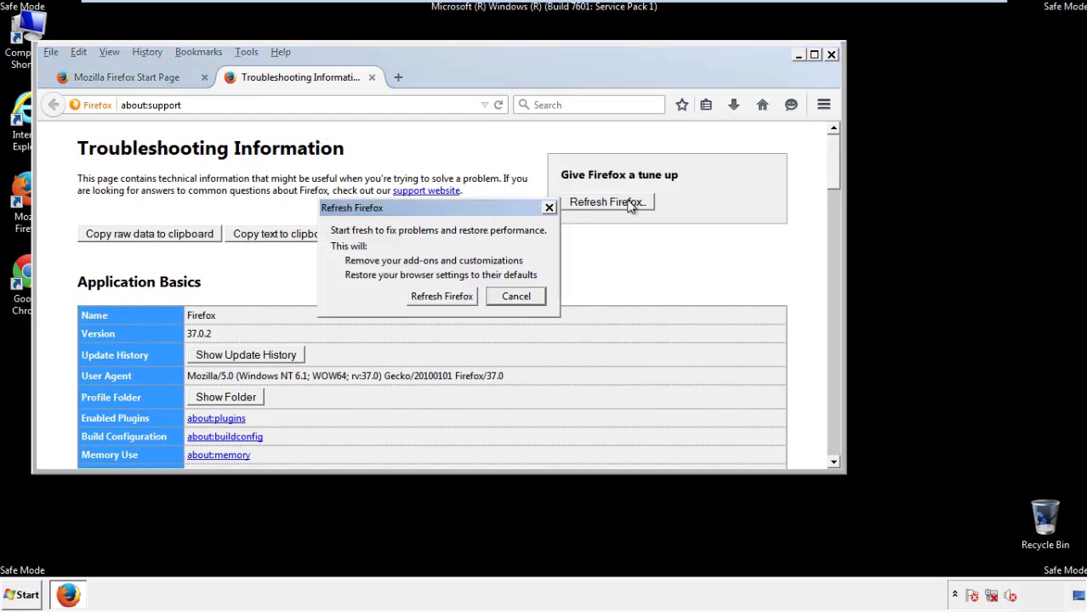
{"action": "left_click", "coordinate": [441, 297]}
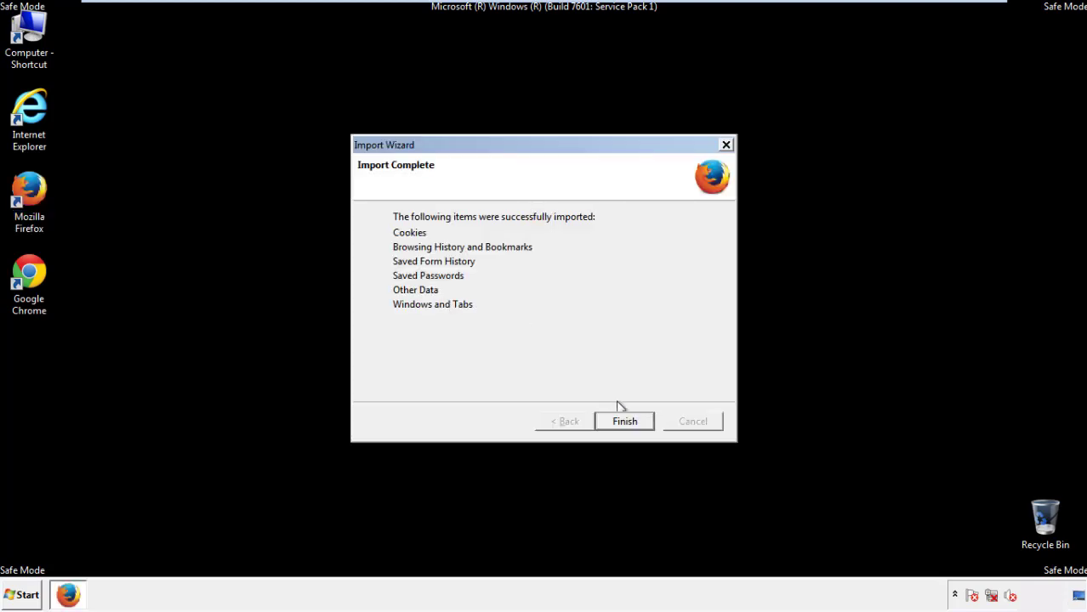
{"action": "left_click", "coordinate": [625, 422]}
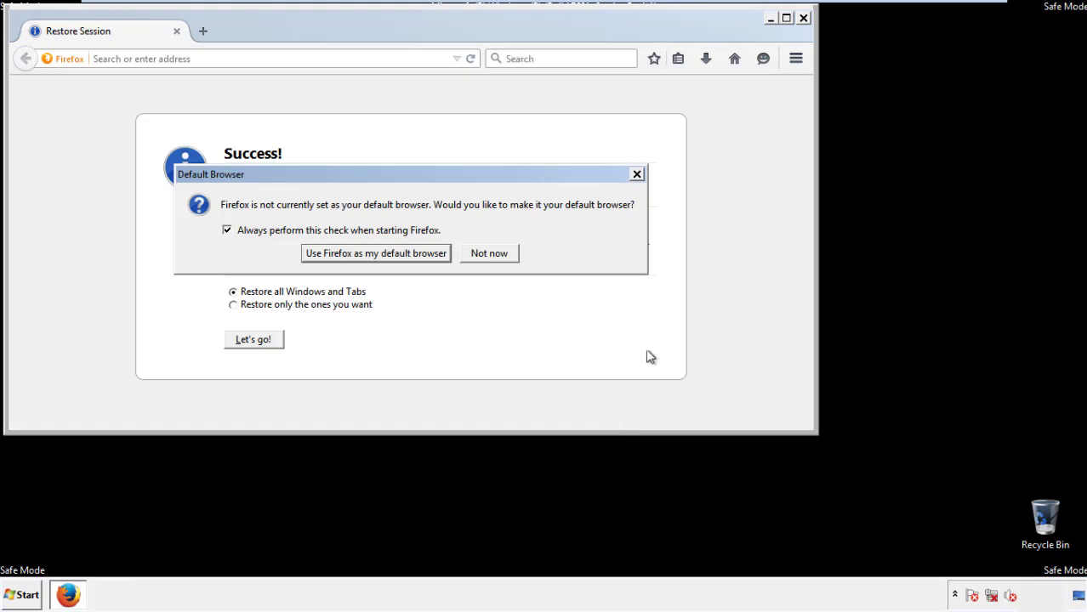
{"action": "left_click", "coordinate": [489, 256]}
{"action": "left_click", "coordinate": [803, 18]}
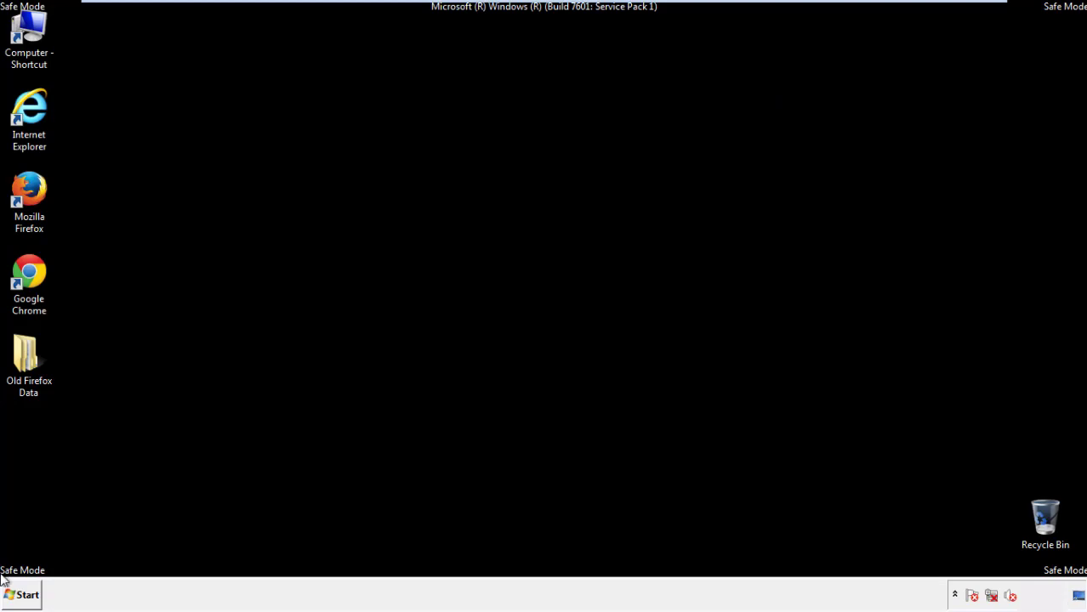
Launch Google Chrome from the desktop and dismiss the default-browser prompt
{"action": "left_click", "coordinate": [28, 271]}
{"action": "double_click", "coordinate": [27, 270]}
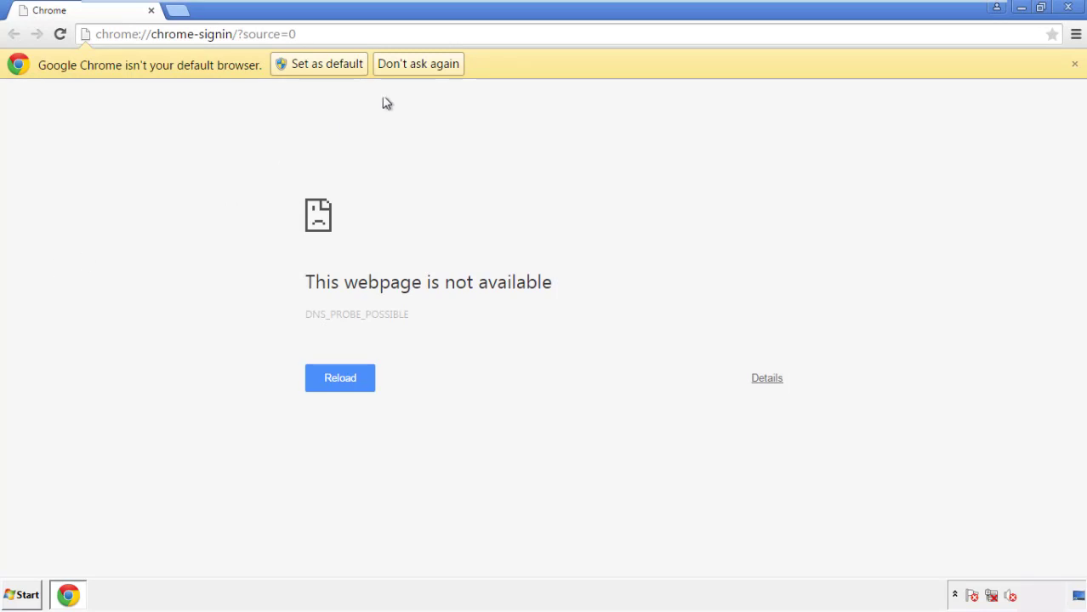
{"action": "left_click", "coordinate": [436, 65]}
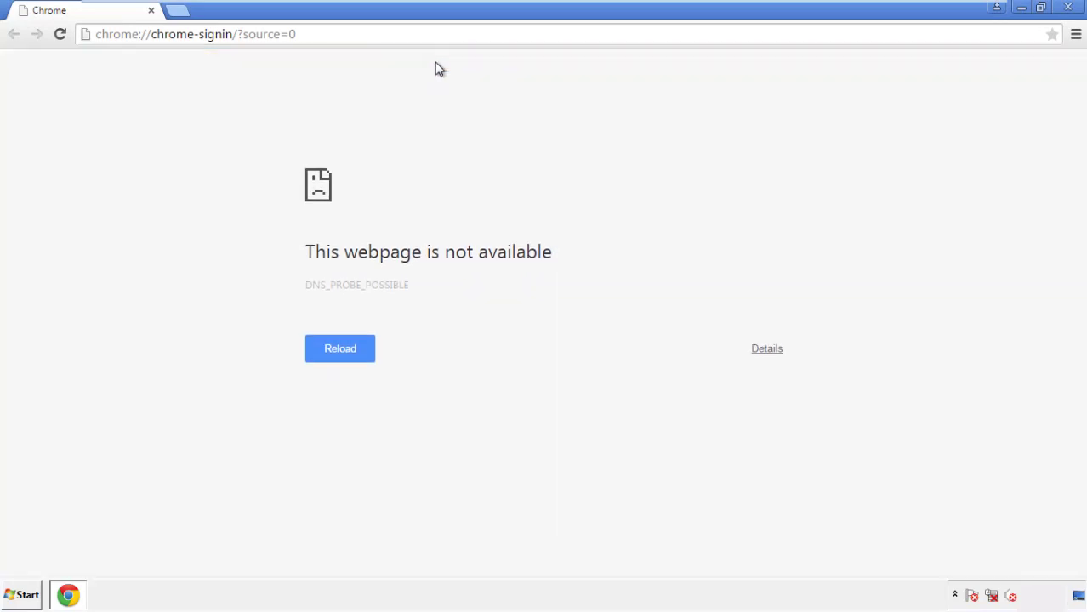
Open Chrome Settings, go to History, and bring up Clear browsing data
{"action": "left_click", "coordinate": [1075, 35]}
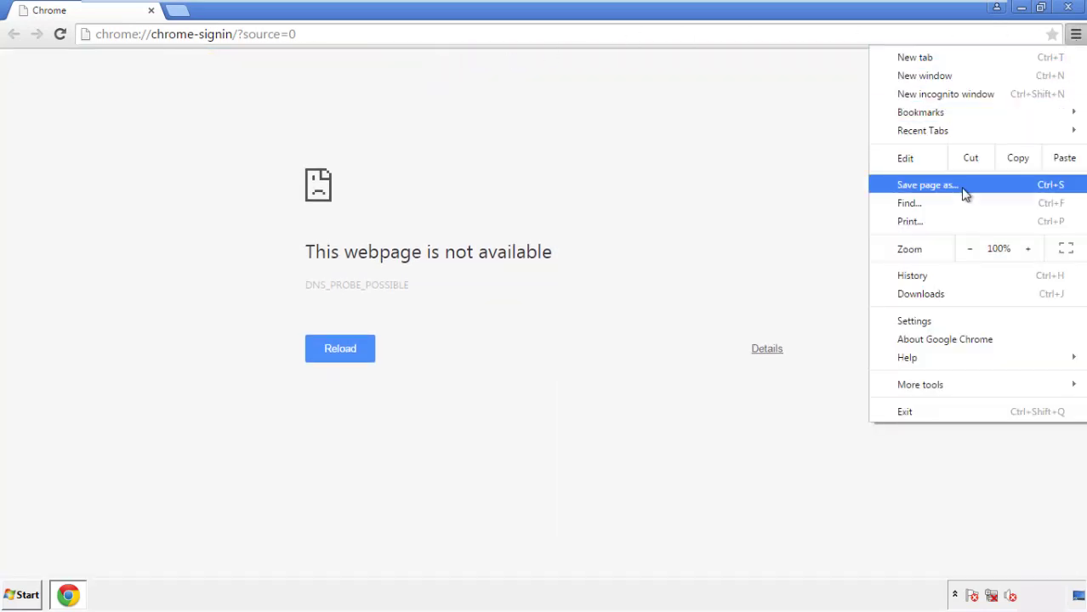
{"action": "left_click", "coordinate": [919, 321]}
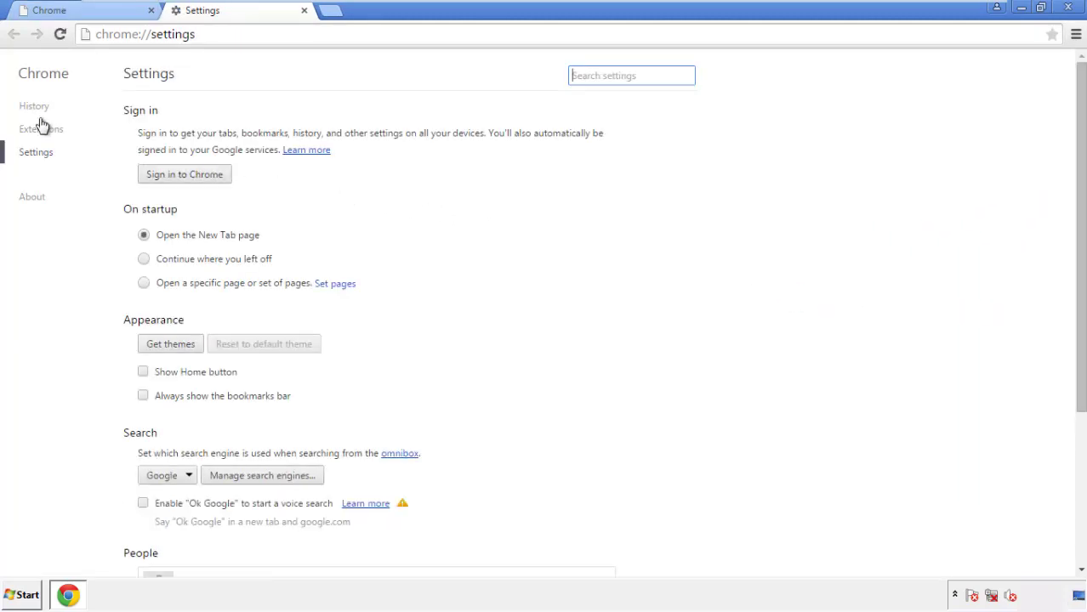
{"action": "left_click", "coordinate": [38, 108]}
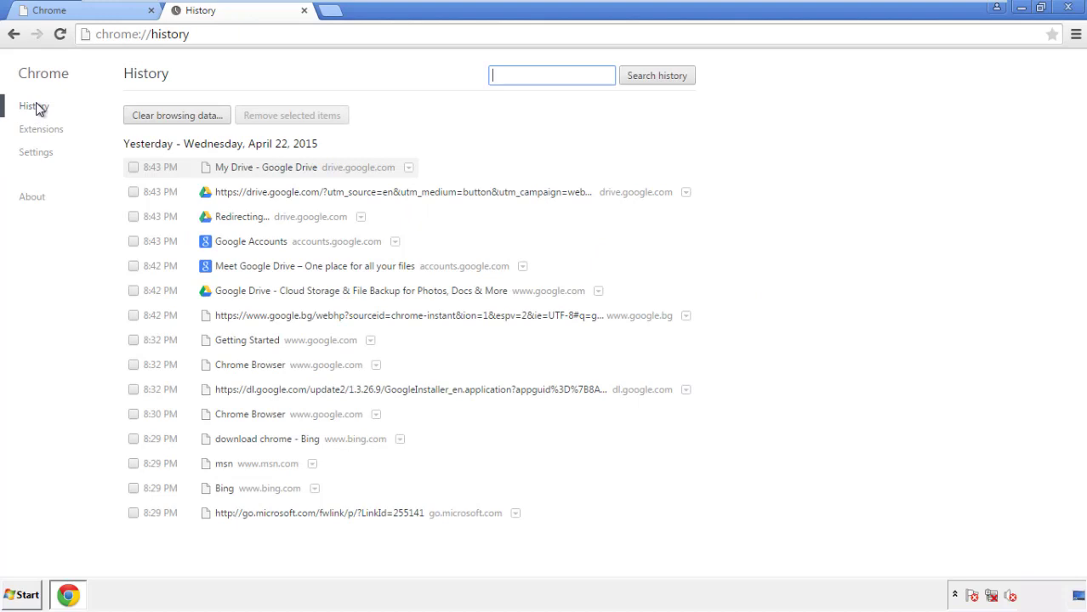
{"action": "left_click", "coordinate": [164, 118]}
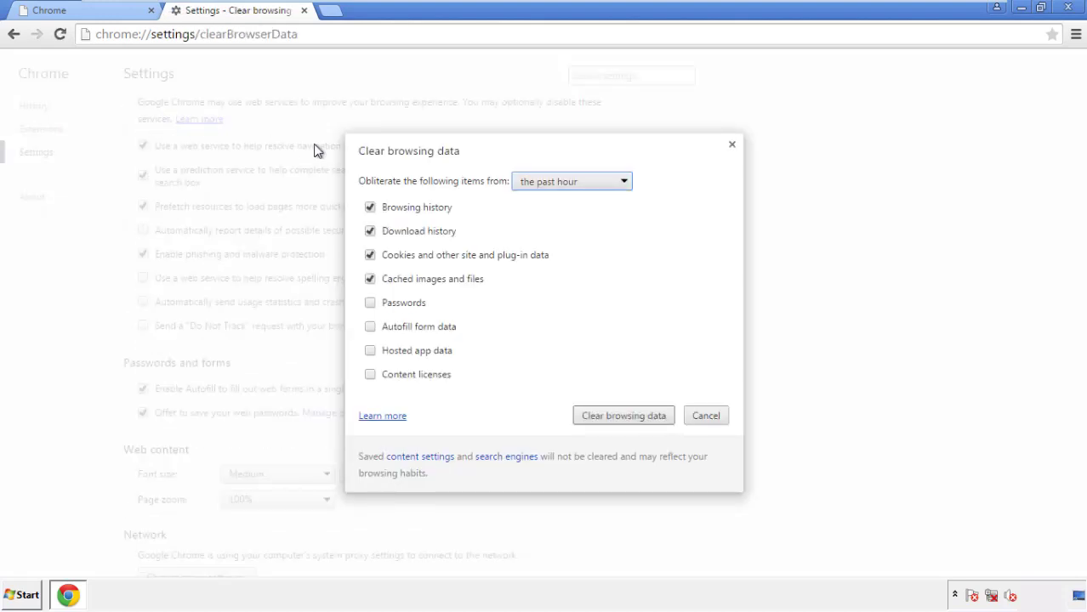
Clear Chrome's browsing data from the beginning of time, including autofill form data
{"action": "left_click", "coordinate": [545, 182]}
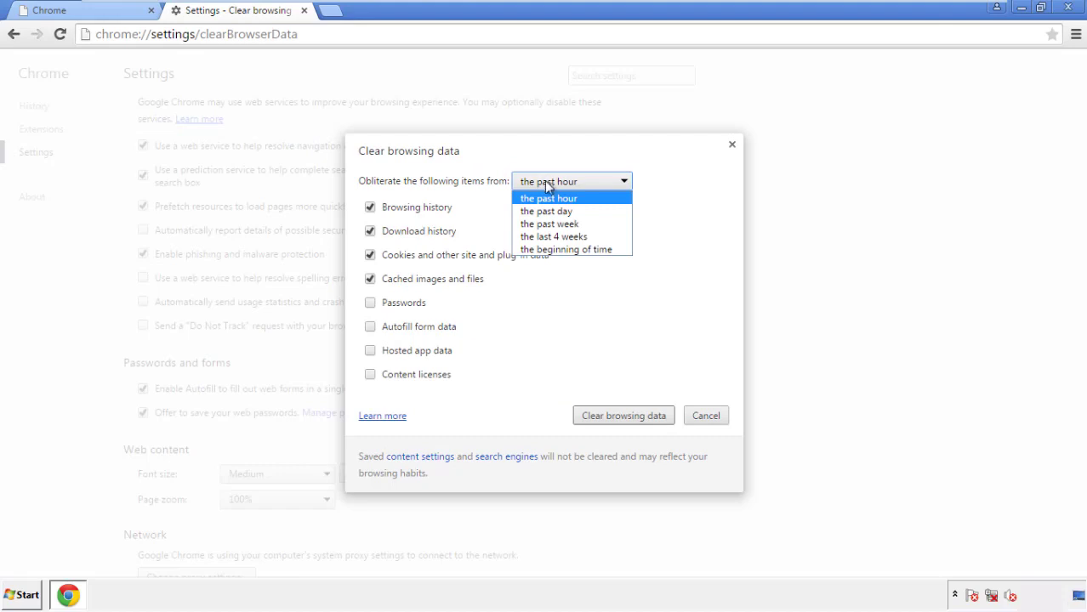
{"action": "left_click", "coordinate": [544, 252]}
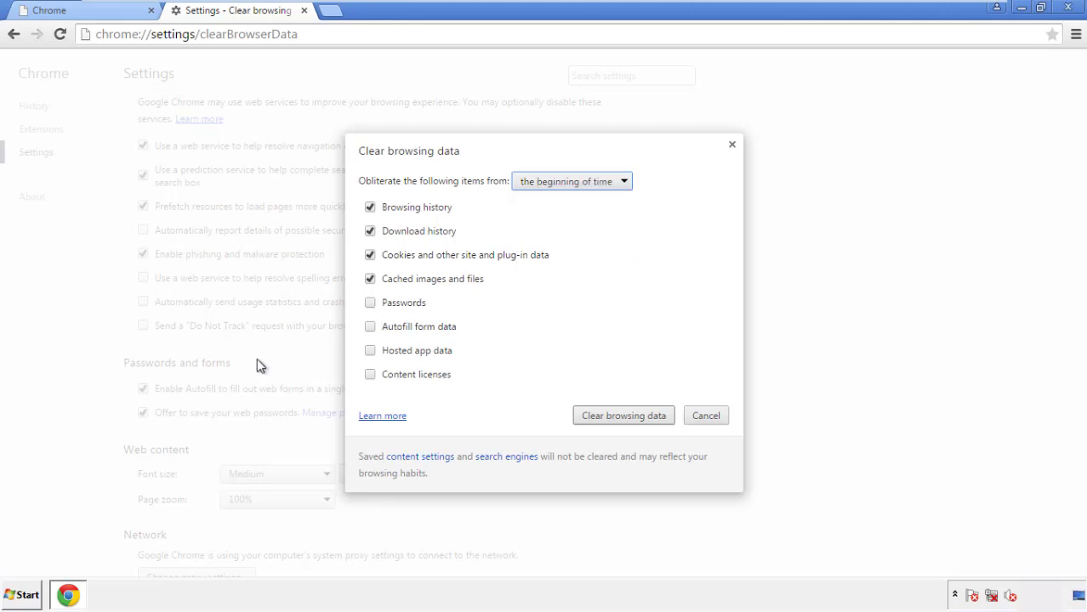
{"action": "left_click", "coordinate": [379, 332]}
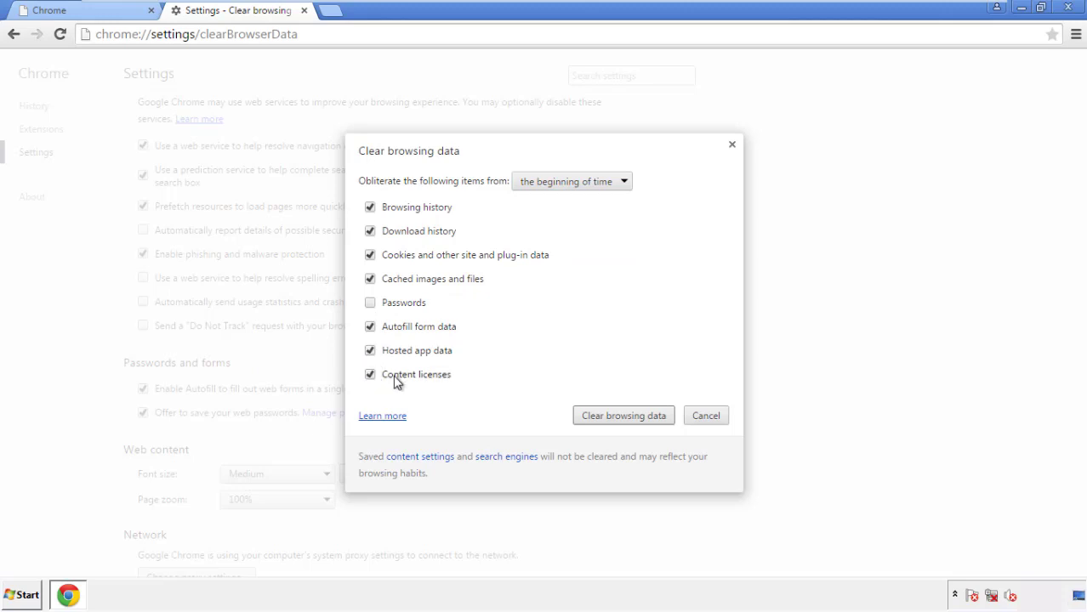
{"action": "left_click", "coordinate": [608, 418]}
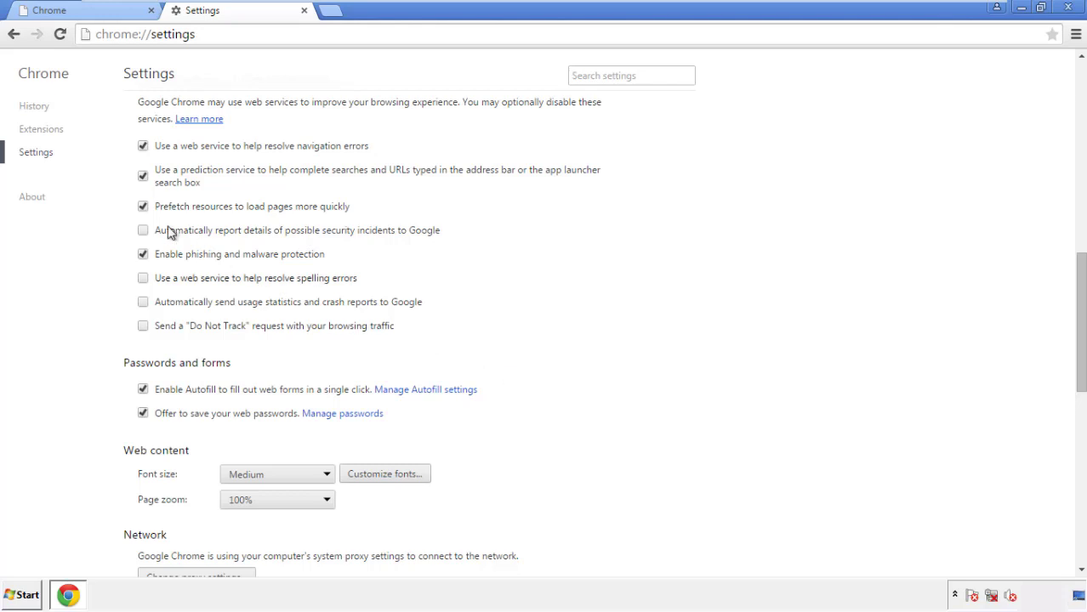
Reset Chrome's settings to their defaults from the bottom of Settings, then close Chrome
{"action": "left_click_drag", "start_coordinate": [1081, 270], "coordinate": [1078, 459]}
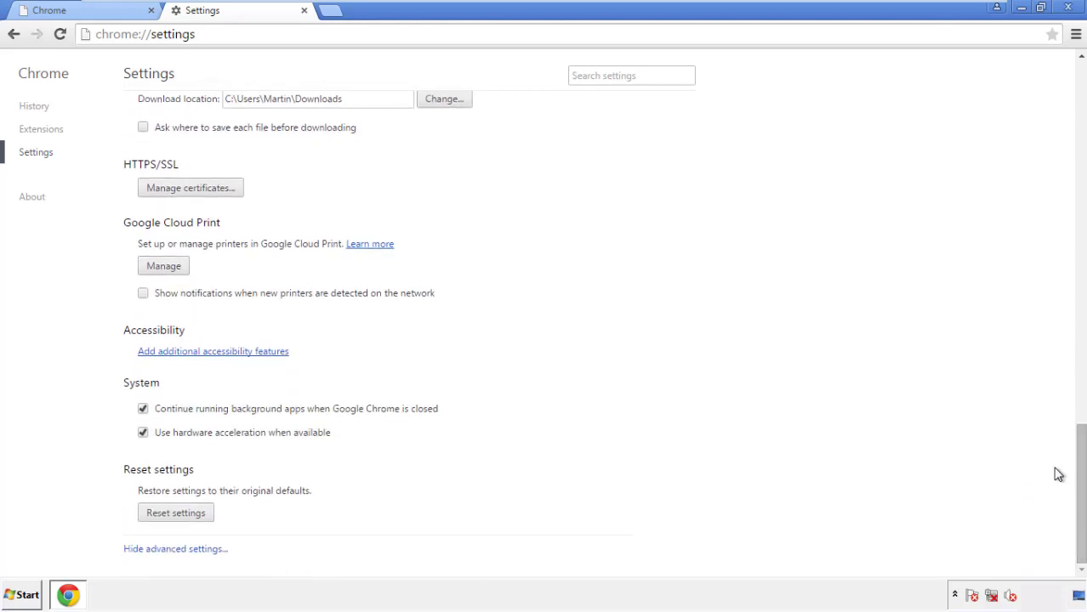
{"action": "left_click", "coordinate": [204, 515]}
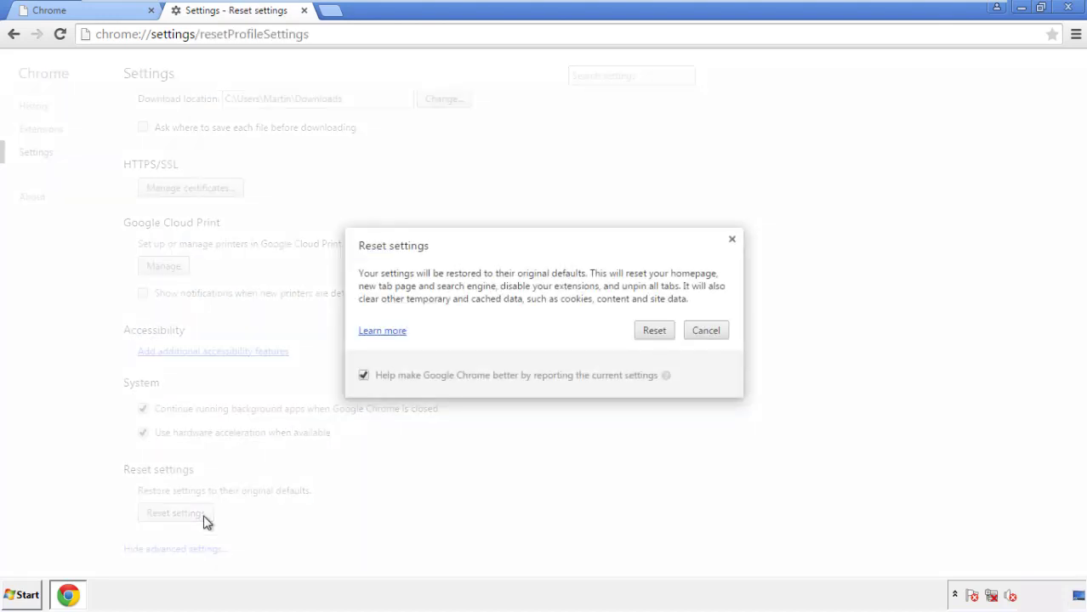
{"action": "left_click", "coordinate": [655, 330]}
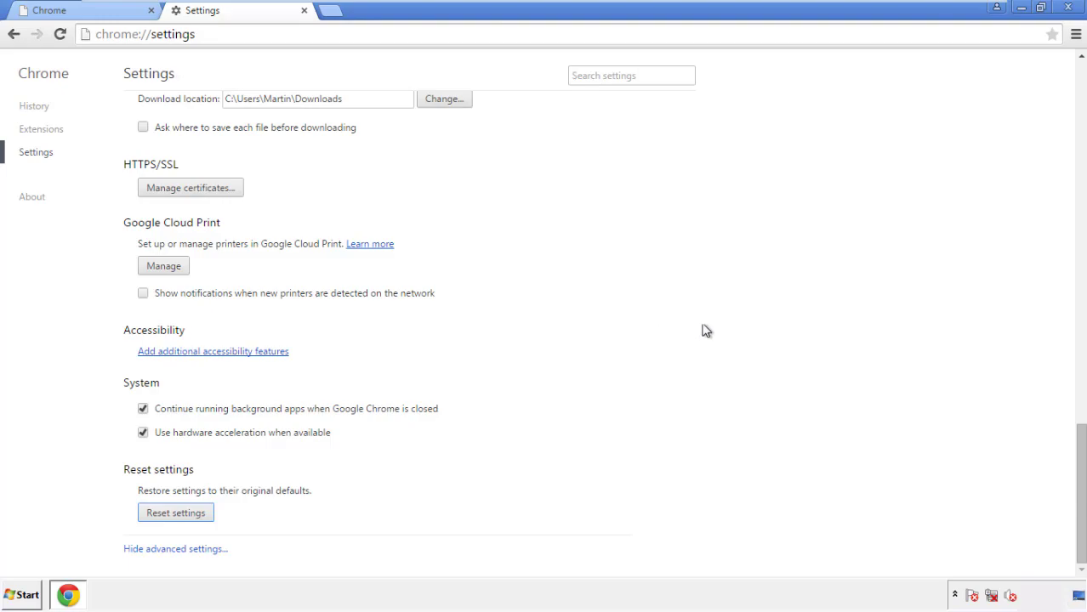
{"action": "left_click", "coordinate": [1067, 6]}
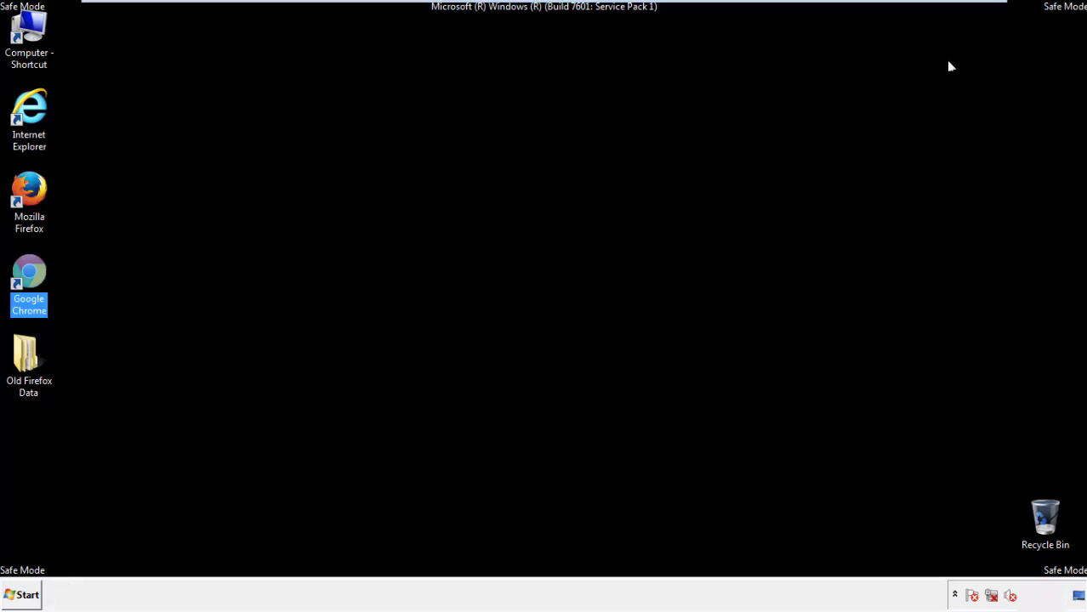
Remove the Search Mine extension in Firefox's Add-ons Manager and close Firefox
{"action": "left_click", "coordinate": [586, 275]}
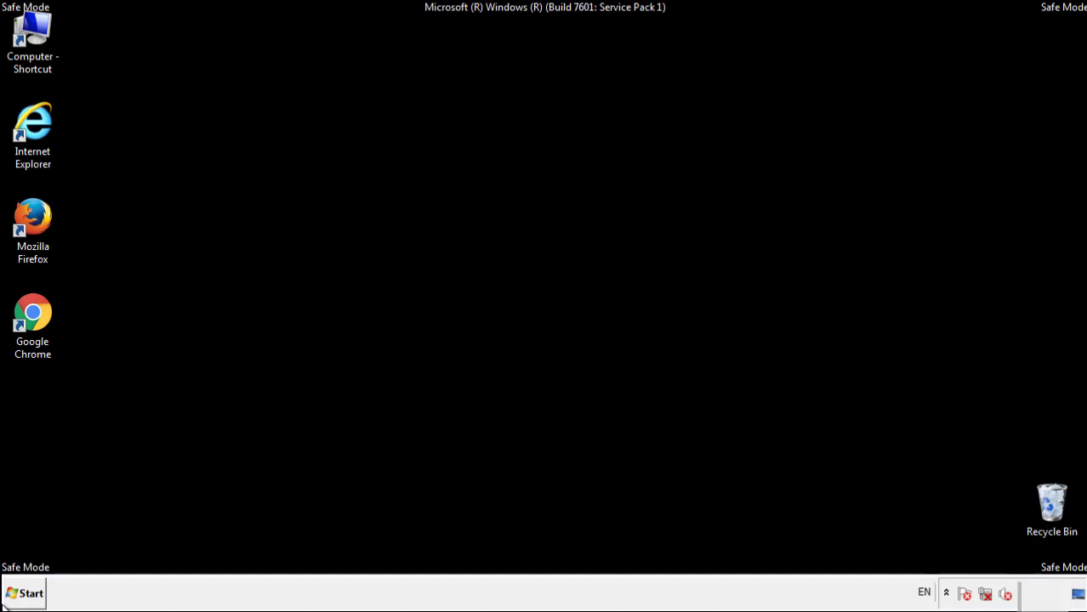
{"action": "double_click", "coordinate": [42, 213]}
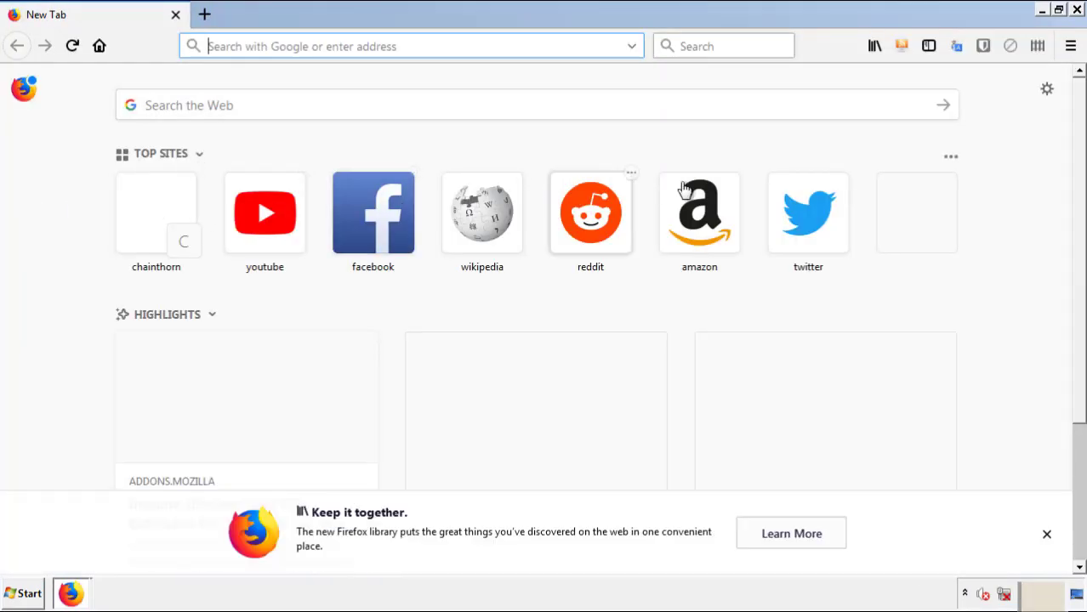
{"action": "left_click", "coordinate": [1070, 47]}
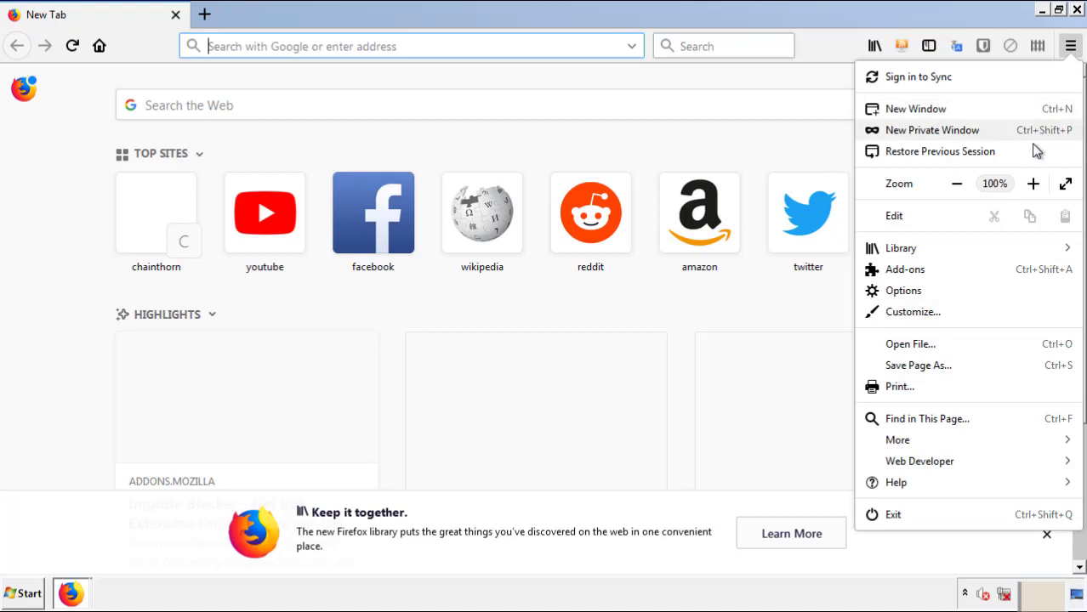
{"action": "left_click", "coordinate": [906, 270]}
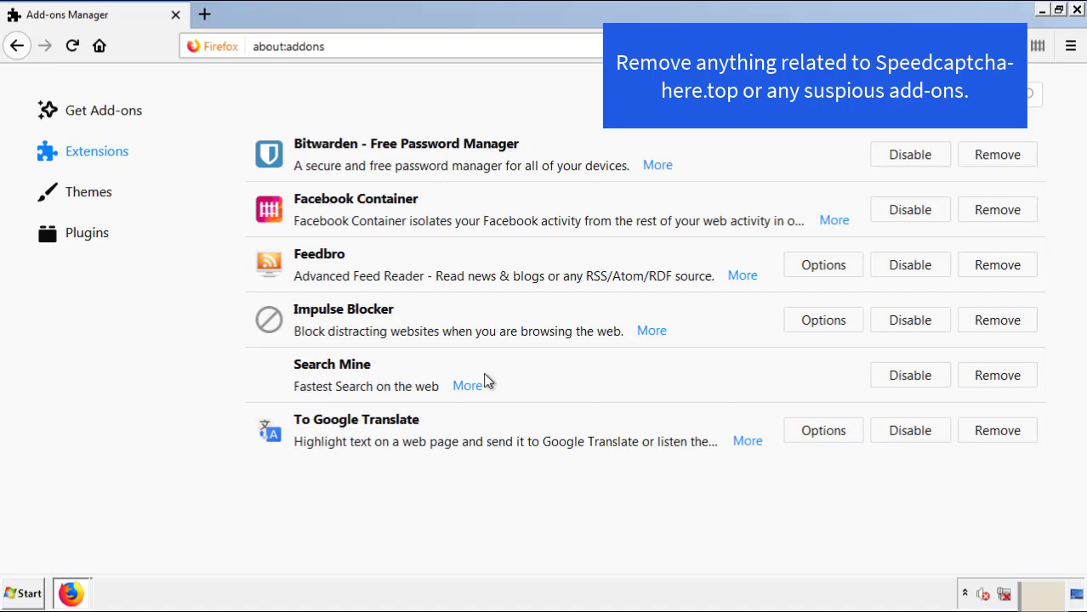
{"action": "left_click", "coordinate": [991, 381]}
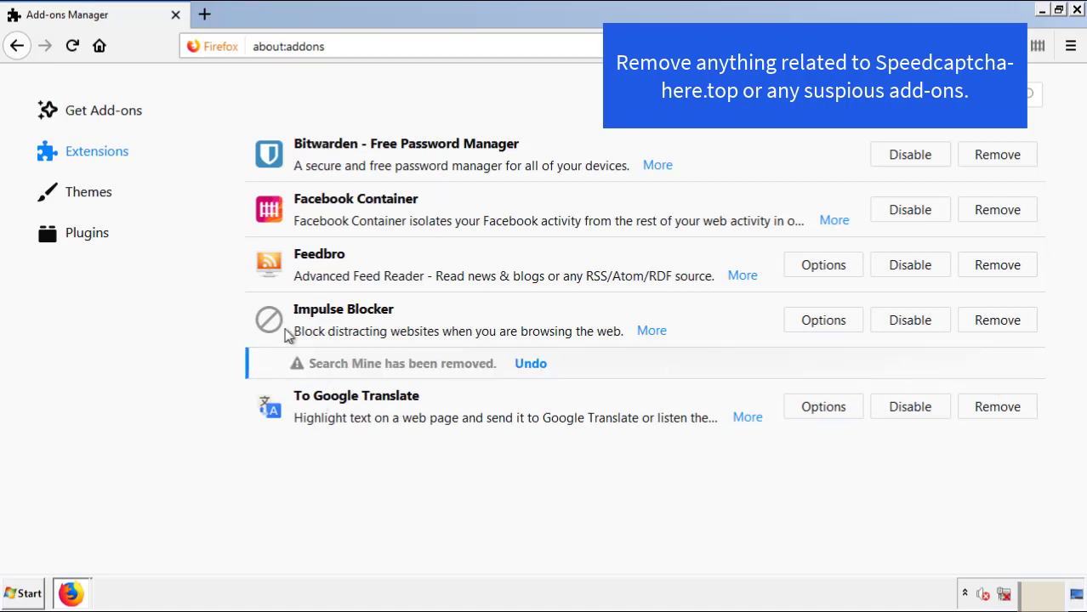
{"action": "left_click", "coordinate": [1077, 10]}
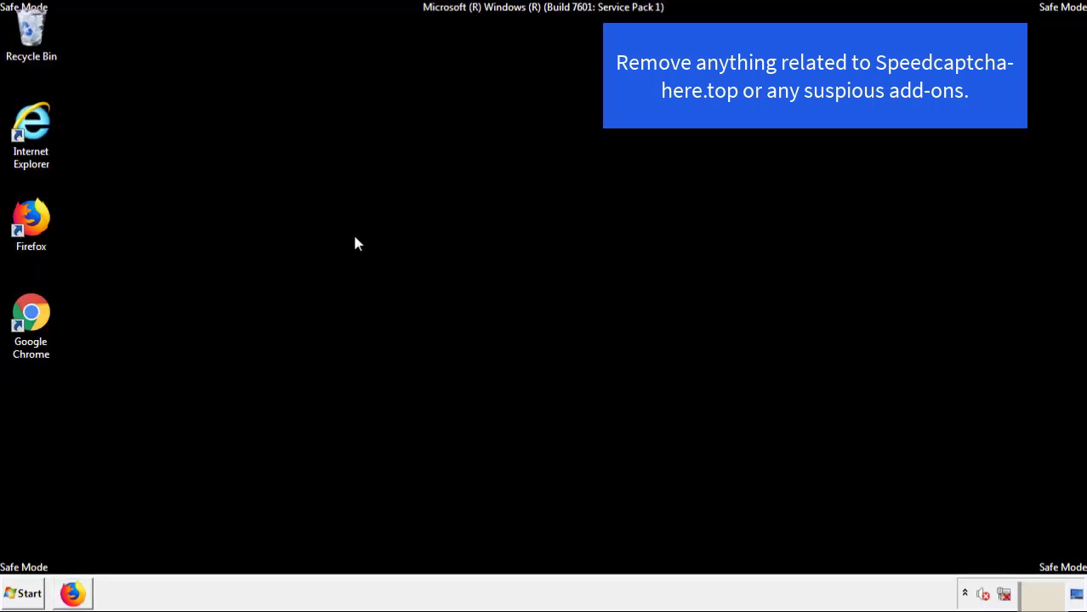
Remove the Search Mine extension from Chrome's Extensions page and close Chrome
{"action": "double_click", "coordinate": [29, 331]}
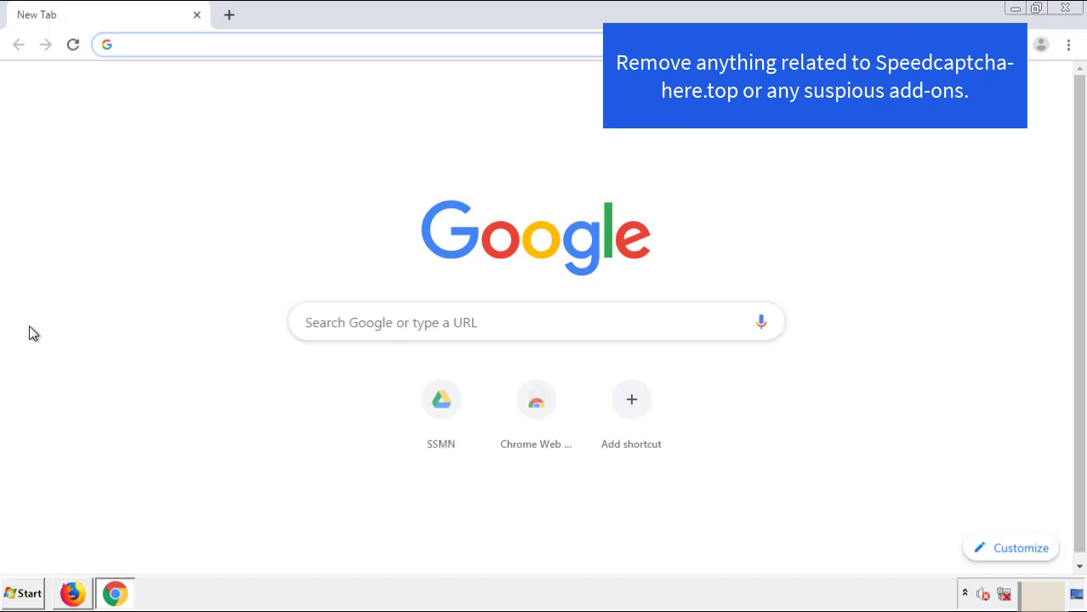
{"action": "left_click", "coordinate": [1068, 45]}
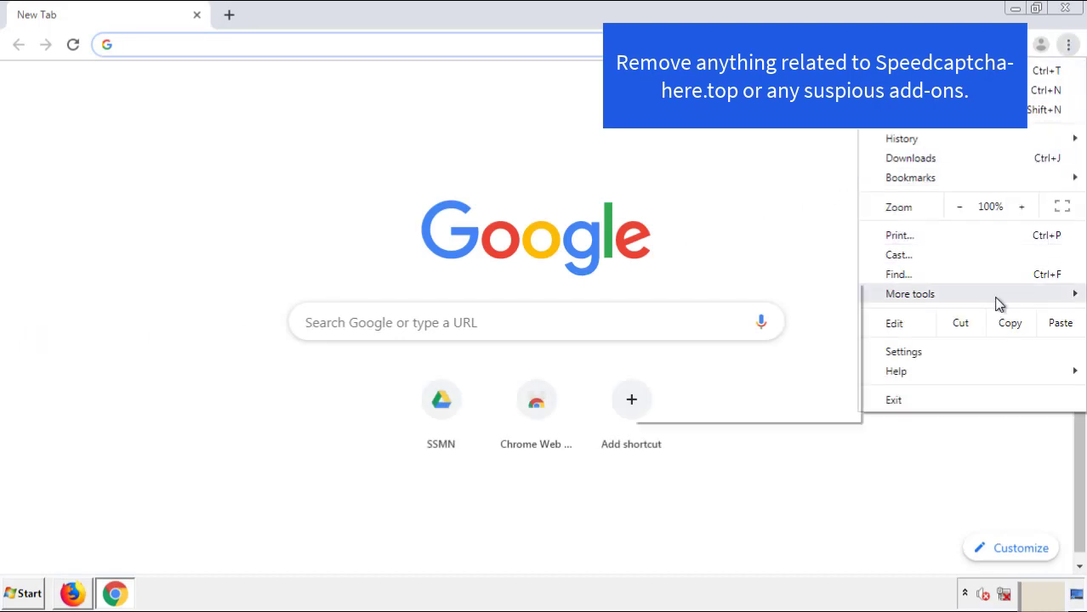
{"action": "mouse_move", "coordinate": [970, 301]}
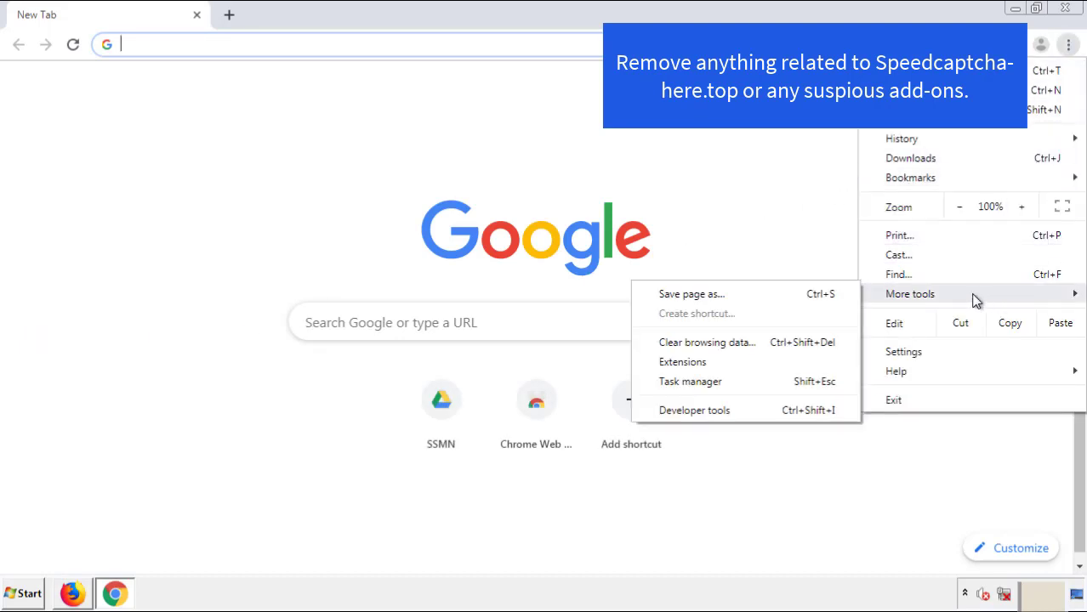
{"action": "left_click", "coordinate": [702, 361]}
{"action": "scroll", "coordinate": [255, 246], "scroll_direction": "down", "scroll_amount": 10}
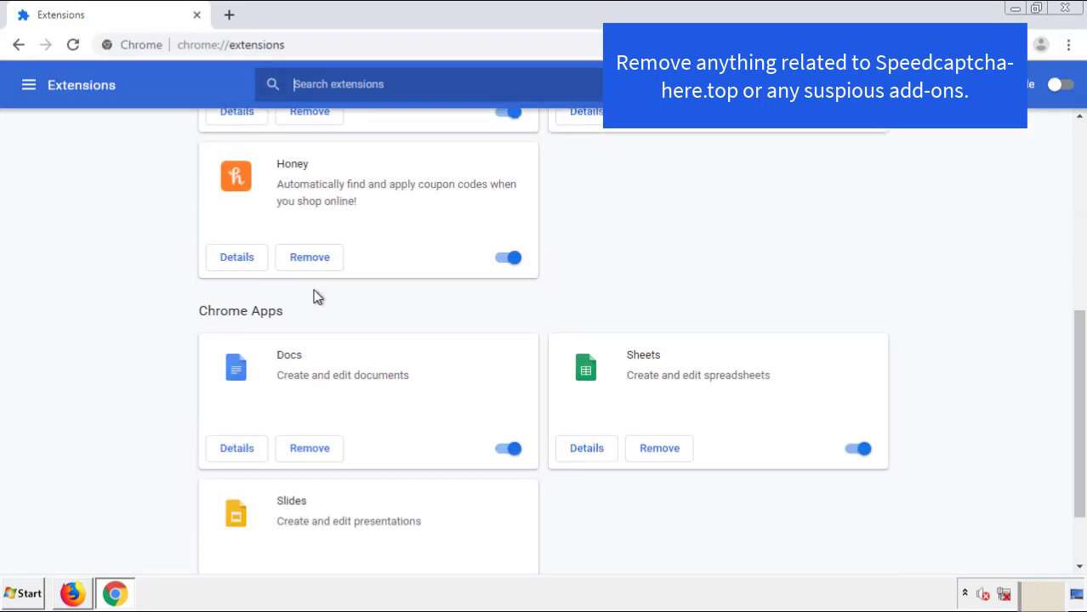
{"action": "scroll", "coordinate": [413, 311], "scroll_direction": "up", "scroll_amount": 10}
{"action": "left_click", "coordinate": [309, 247]}
{"action": "left_click", "coordinate": [612, 135]}
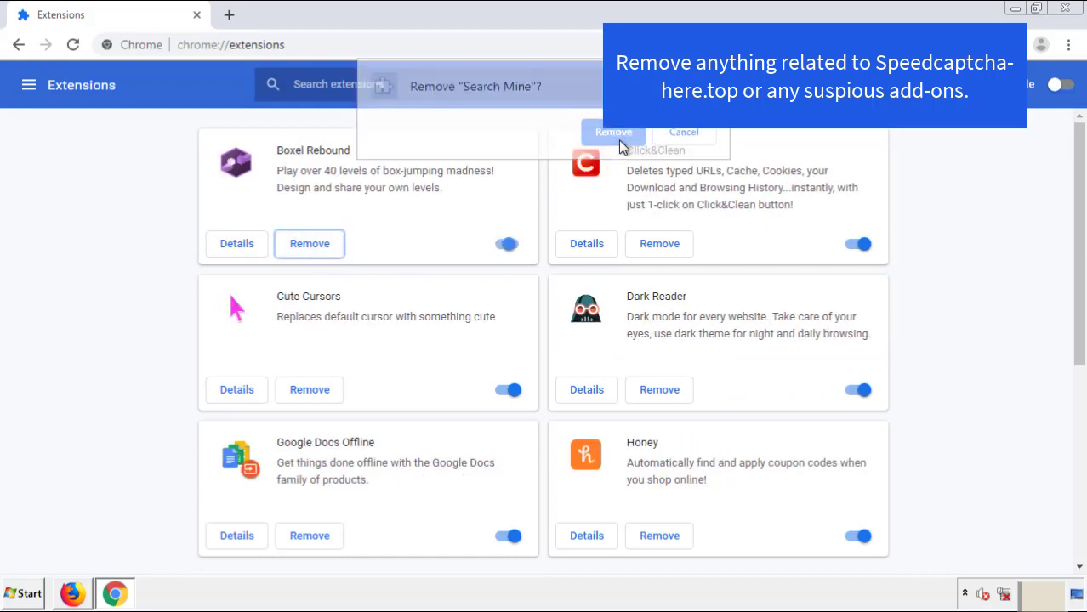
{"action": "left_click", "coordinate": [1073, 10]}
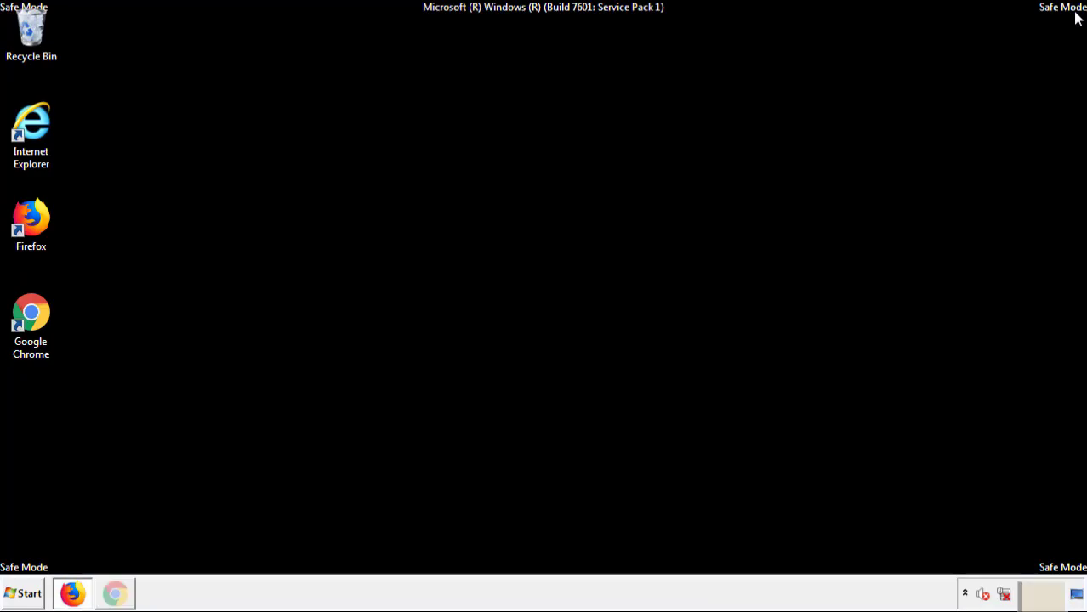
Restart Windows from the Start menu's shutdown options
{"action": "left_click", "coordinate": [30, 595]}
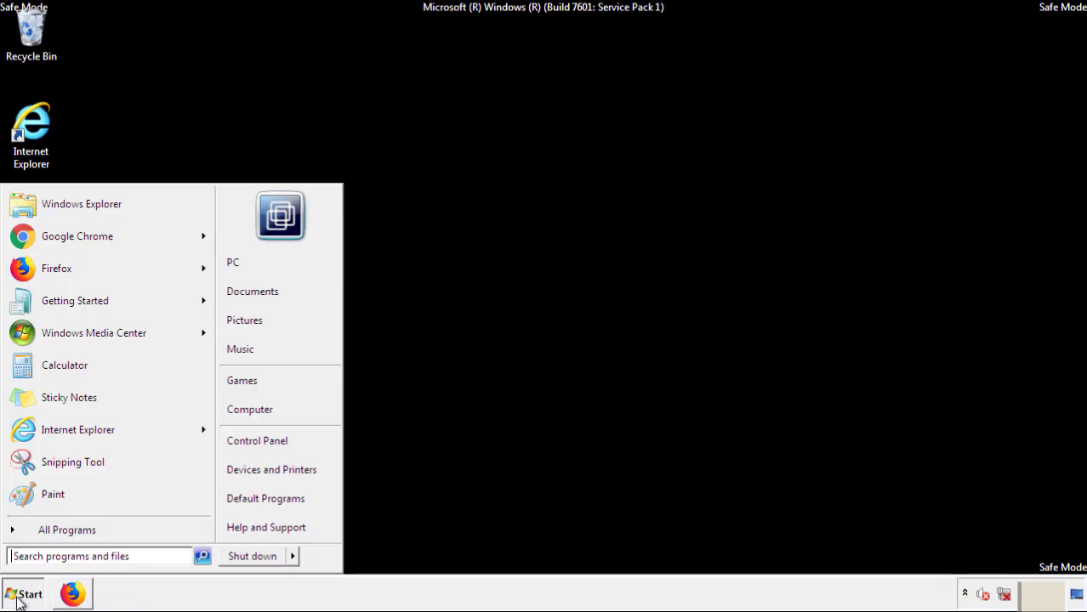
{"action": "left_click", "coordinate": [294, 557]}
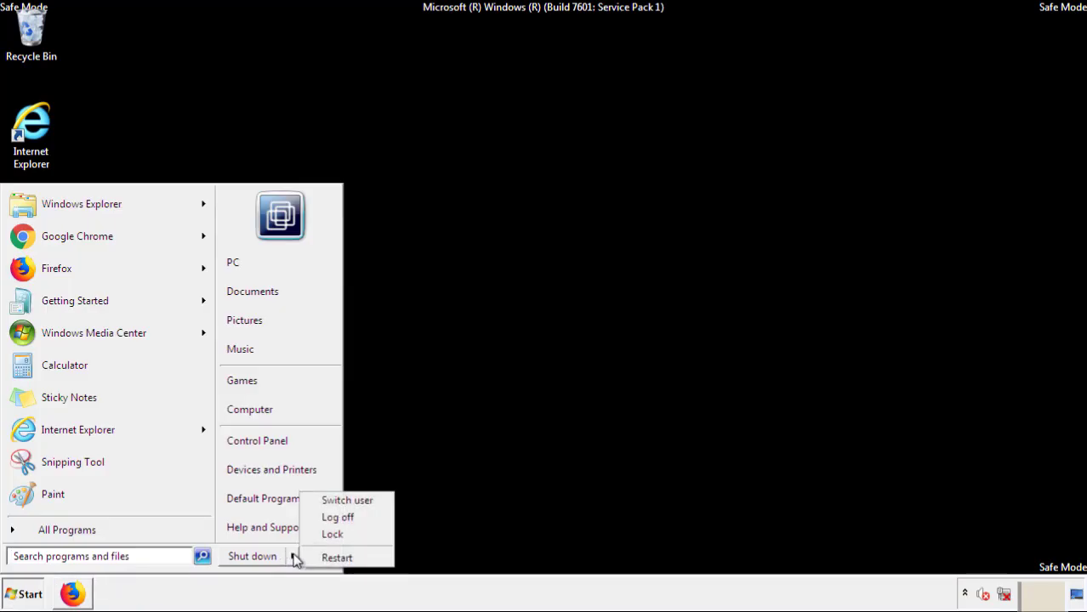
{"action": "left_click", "coordinate": [338, 557]}
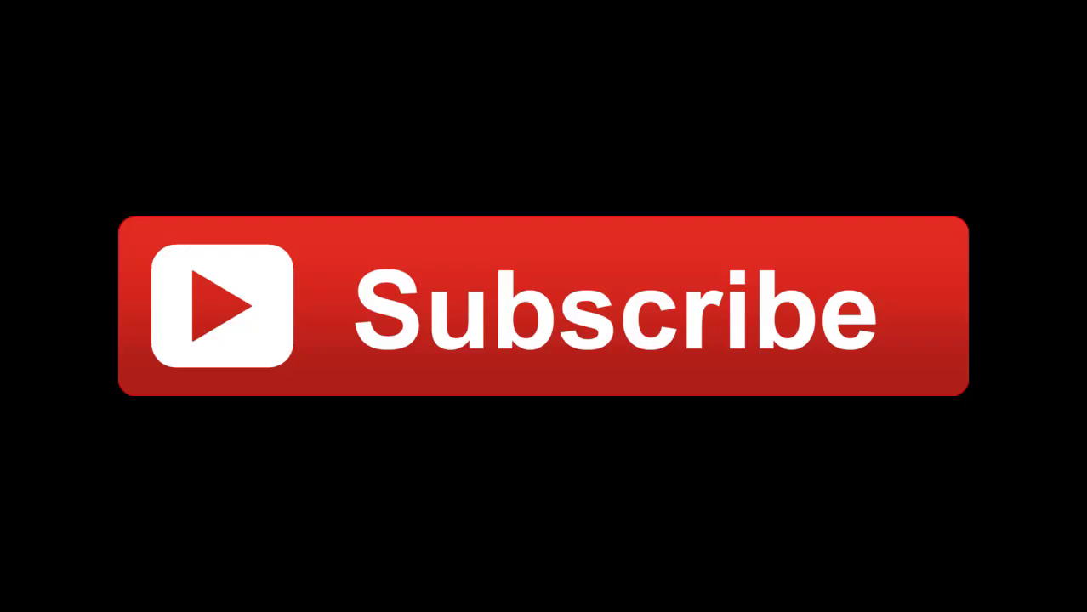